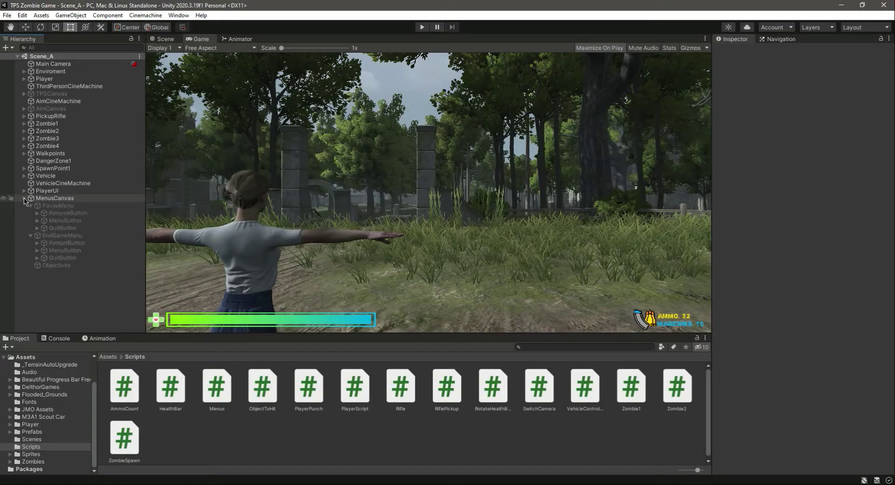
# Collapse the submenus under MenusCanvas and open SampleScene from the project's Scenes folder.
pyautogui.click(31, 213)
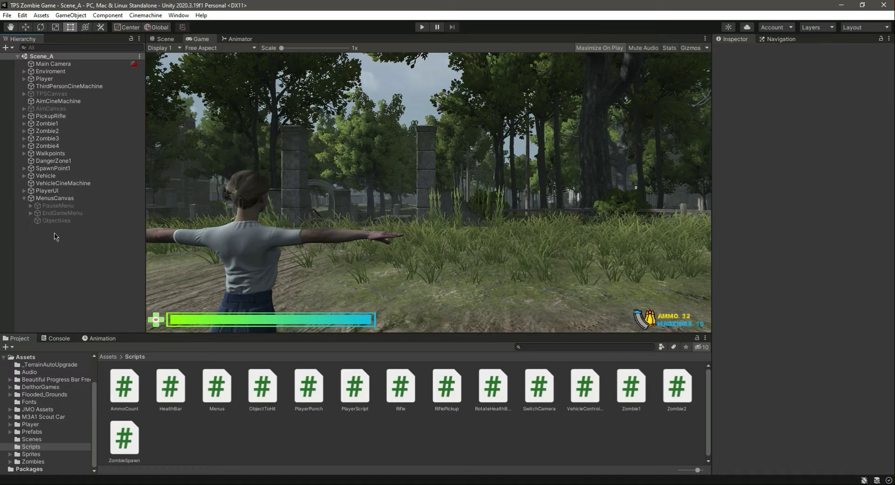
pyautogui.click(32, 439)
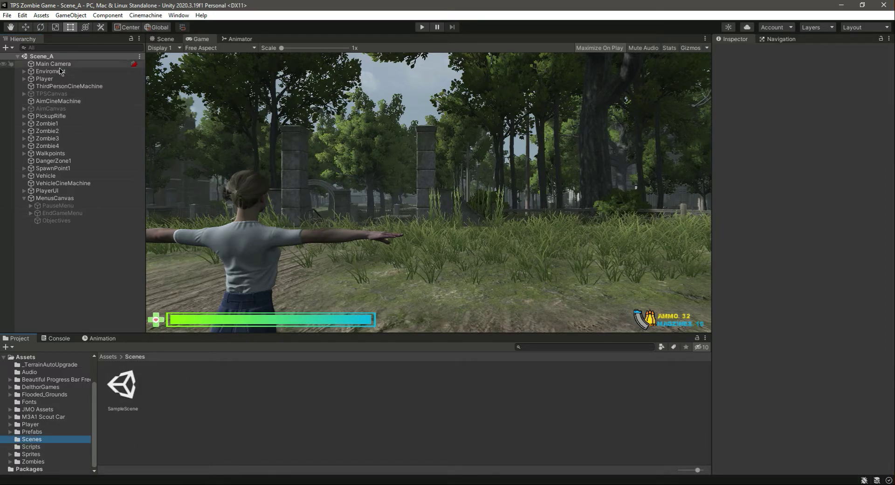
pyautogui.doubleClick(124, 386)
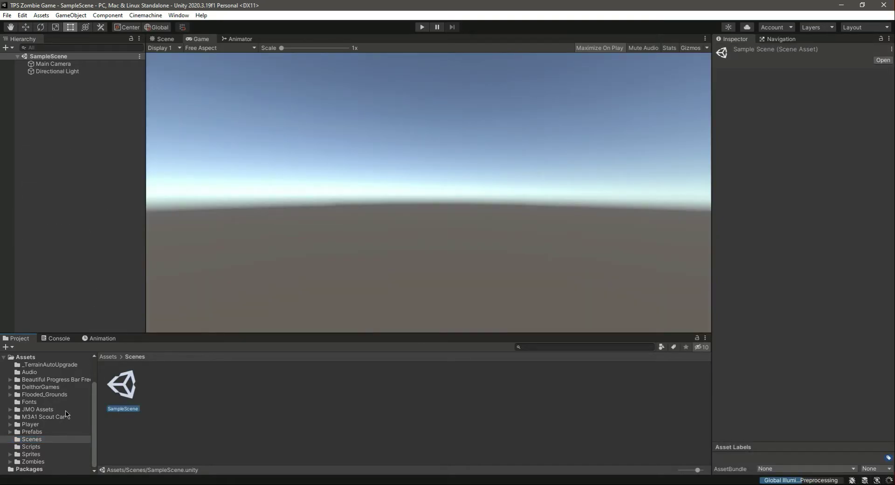
# Open Scene_A from the Scenes folder inside Flooded_Grounds.
pyautogui.click(47, 395)
pyautogui.doubleClick(301, 385)
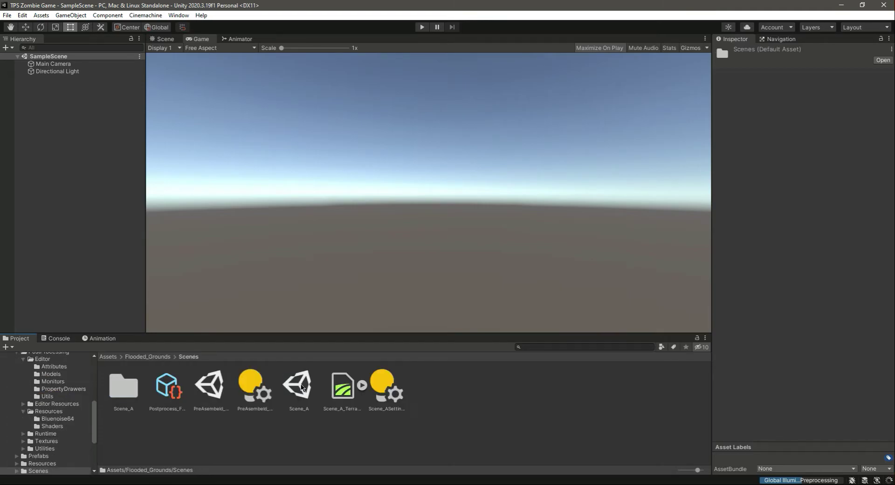
pyautogui.click(301, 387)
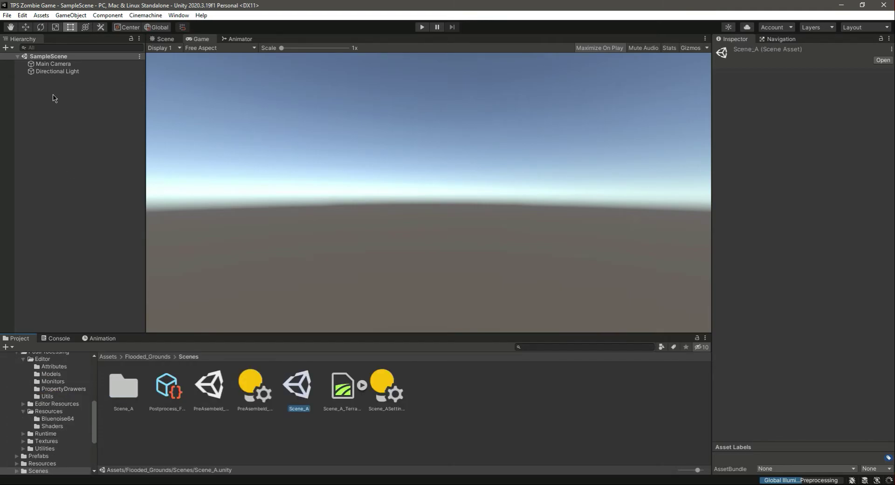
pyautogui.doubleClick(298, 385)
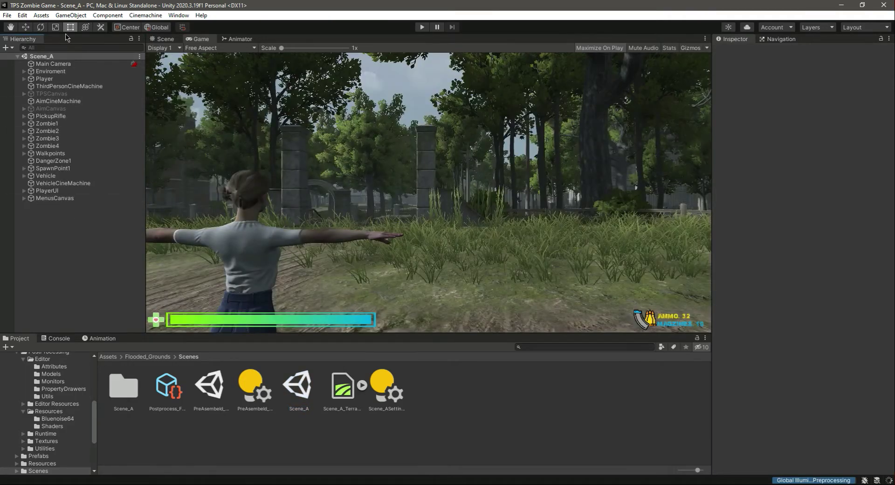
# Rename the Scene_A scene asset to ZombieLand and reload the open scene.
pyautogui.rightClick(293, 390)
pyautogui.click(328, 187)
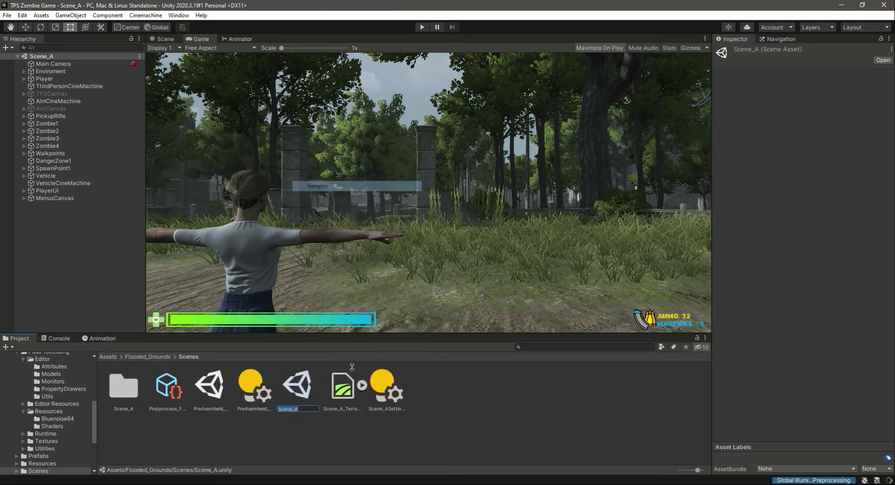
pyautogui.write('ZombieLan')
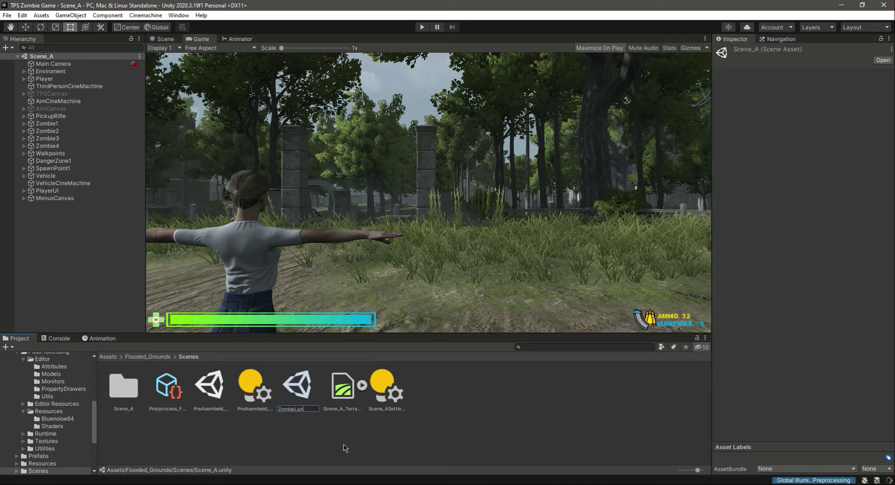
pyautogui.press('Return')
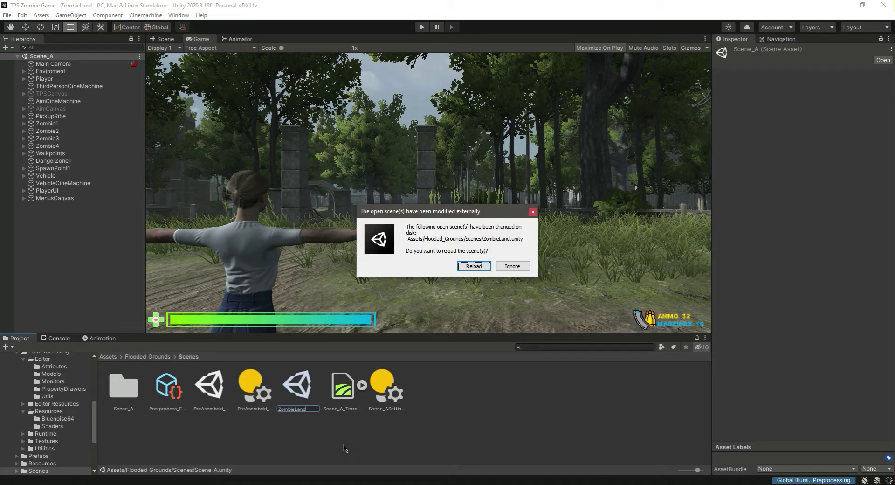
pyautogui.click(475, 268)
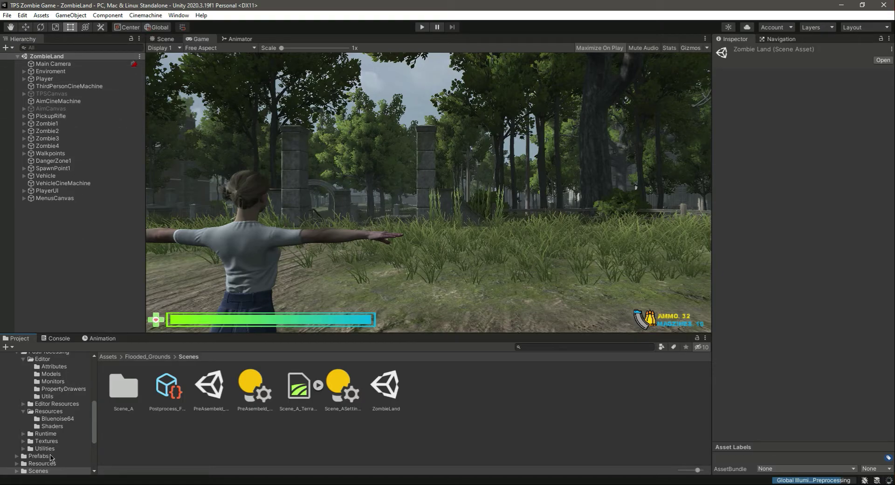
# Open SampleScene from the Assets/Scenes folder, rename its asset to MainMenu and reload the scene.
pyautogui.scroll(-5, 32, 392)
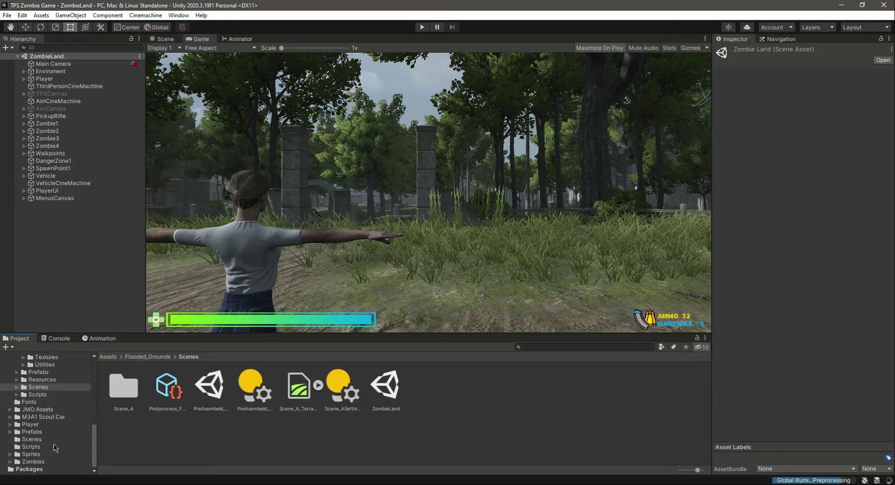
pyautogui.click(33, 440)
pyautogui.doubleClick(119, 396)
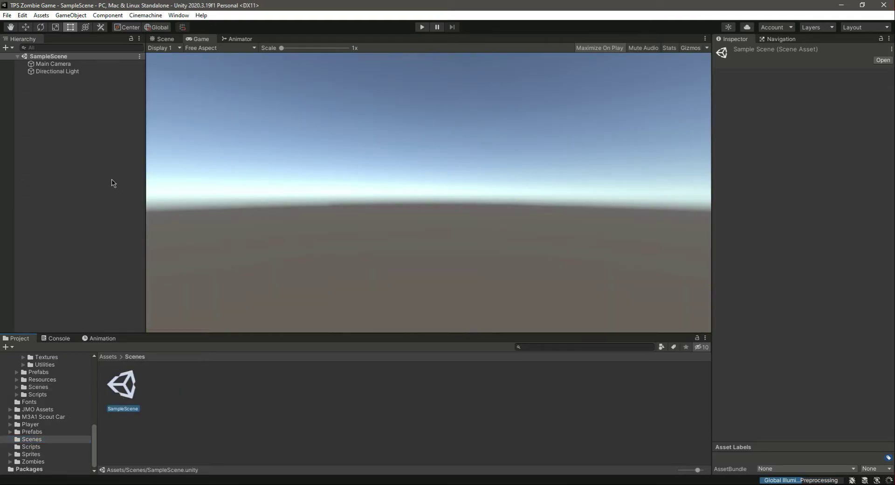
pyautogui.rightClick(133, 396)
pyautogui.click(159, 188)
pyautogui.write('Mai')
pyautogui.press('Return')
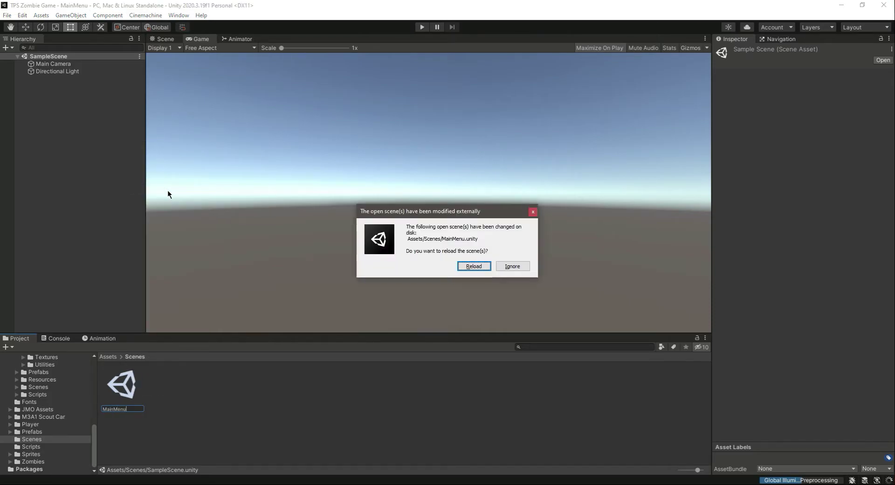
pyautogui.click(464, 264)
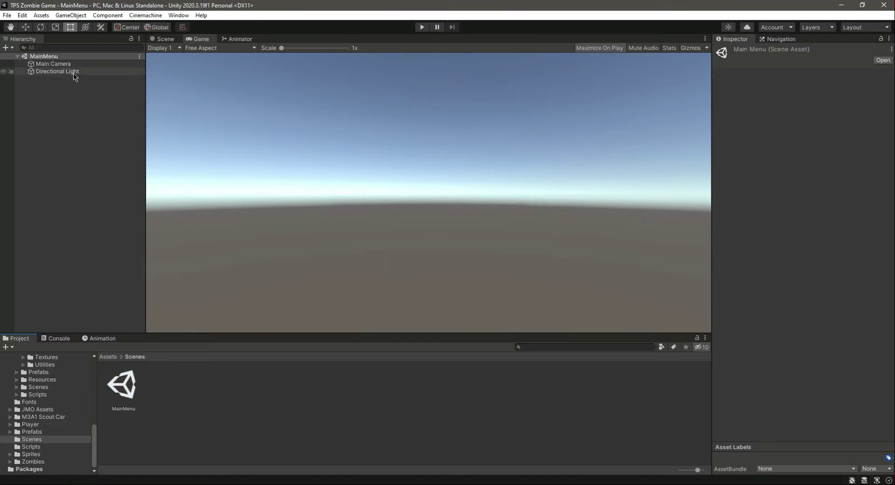
# Create a UI canvas in the scene and name it MainMenu.
pyautogui.click(178, 104)
pyautogui.rightClick(62, 102)
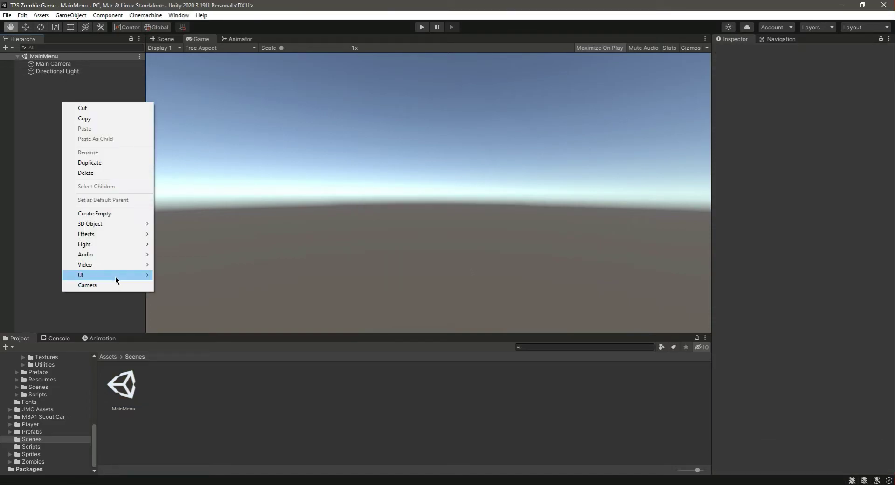
pyautogui.moveTo(154, 276)
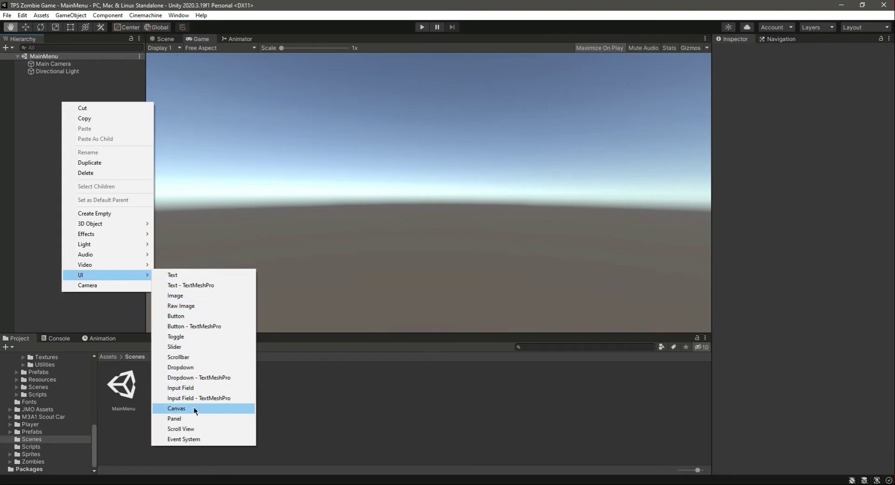
pyautogui.click(176, 409)
pyautogui.write('tMa')
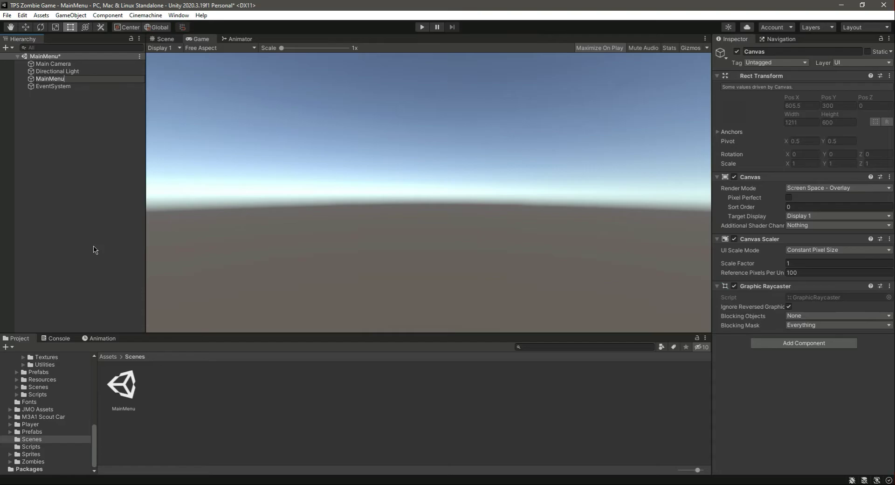
pyautogui.write('inMenu')
pyautogui.press('Return')
# Add a UI image as a child of the MainMenu canvas and name it Menu.
pyautogui.rightClick(51, 78)
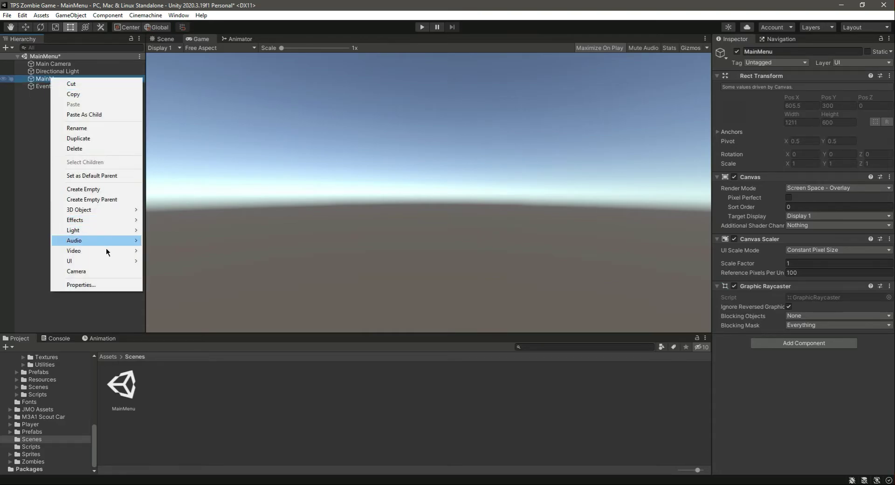
pyautogui.moveTo(110, 260)
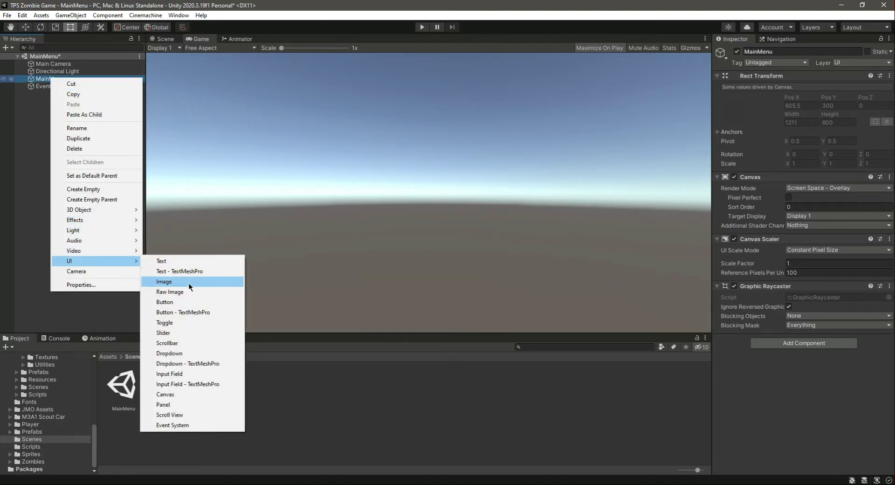
pyautogui.click(188, 282)
pyautogui.write('M')
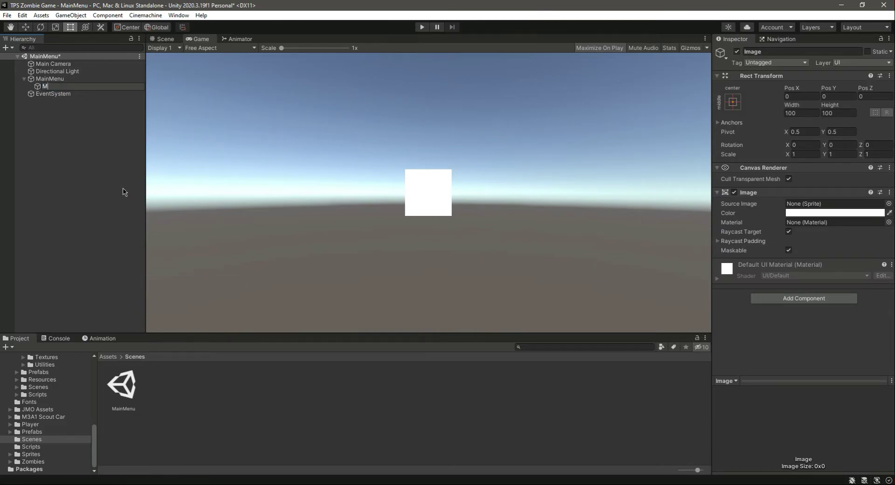
pyautogui.write('enu')
pyautogui.press('Return')
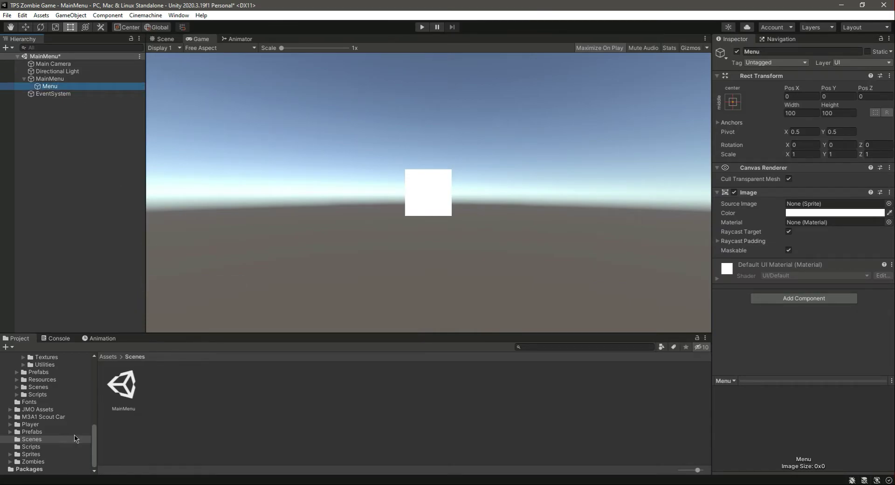
# Try the MainMenu1 sprite from the Sprites folder as the Menu image's source at its native size.
pyautogui.click(43, 454)
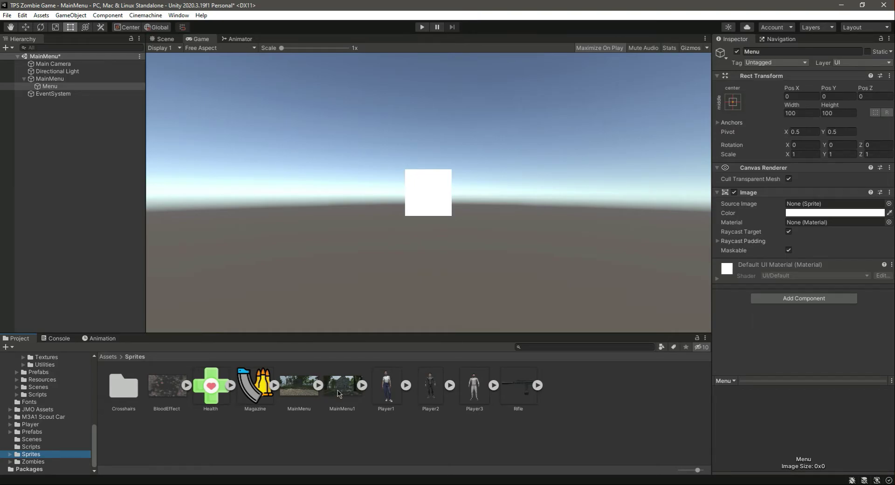
pyautogui.moveTo(339, 393); pyautogui.dragTo(813, 210)
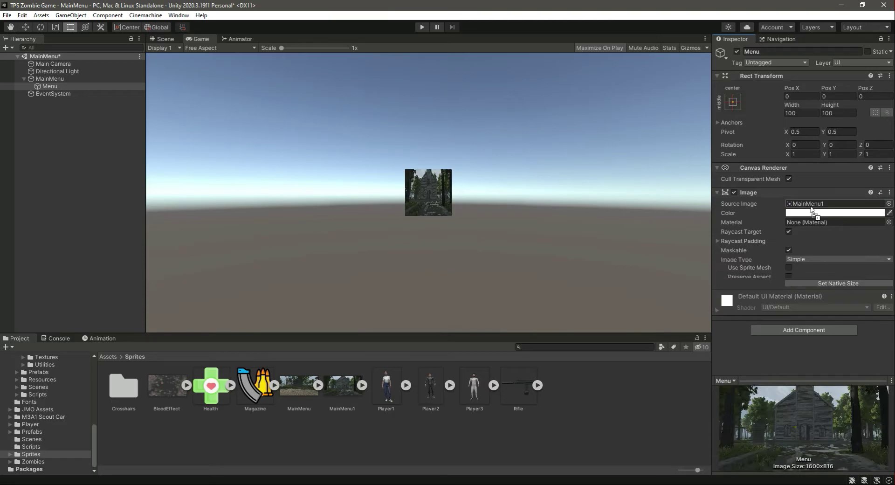
pyautogui.click(851, 286)
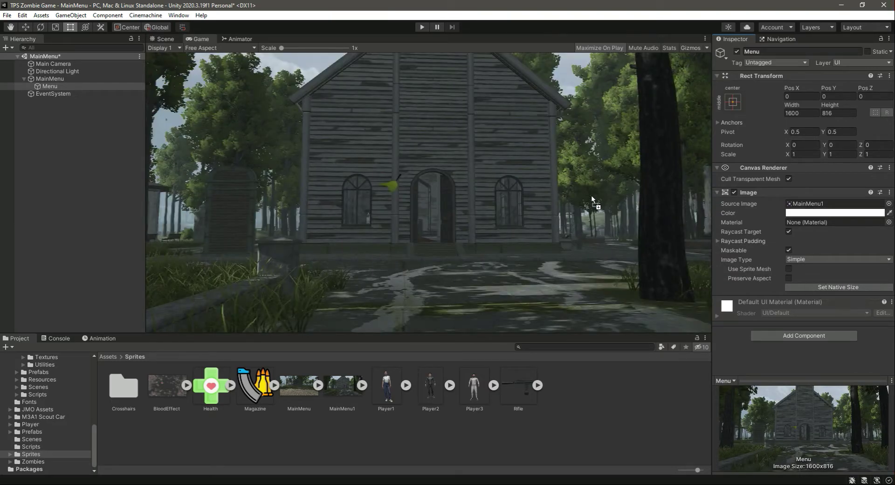
# Set the Menu image's source to the MainMenu sprite at native size and save the scene.
pyautogui.moveTo(299, 387); pyautogui.dragTo(826, 205)
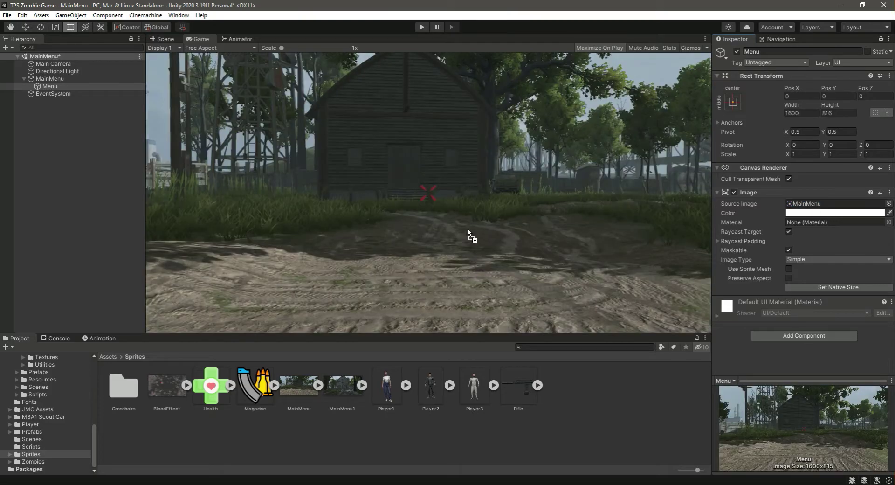
pyautogui.click(838, 285)
pyautogui.hotkey('ctrl', 's')
# Add a UI text element under Menu and show it in the Scene view.
pyautogui.rightClick(60, 85)
pyautogui.moveTo(124, 267)
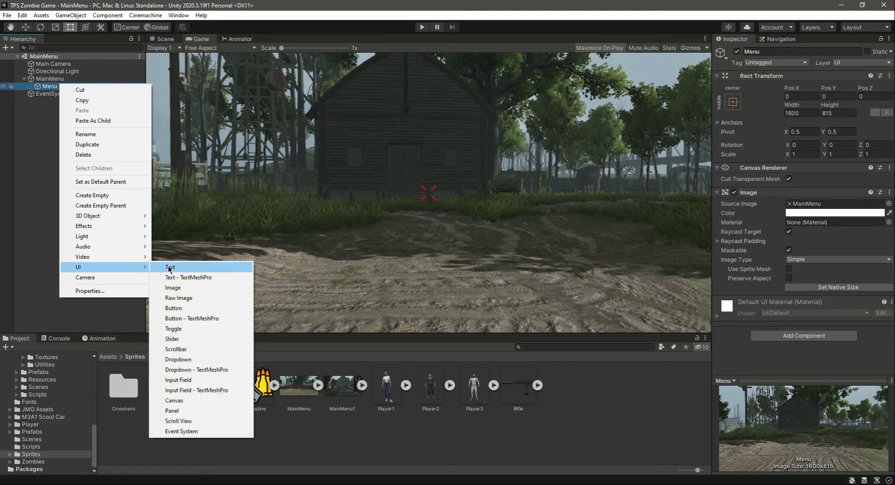
pyautogui.click(179, 269)
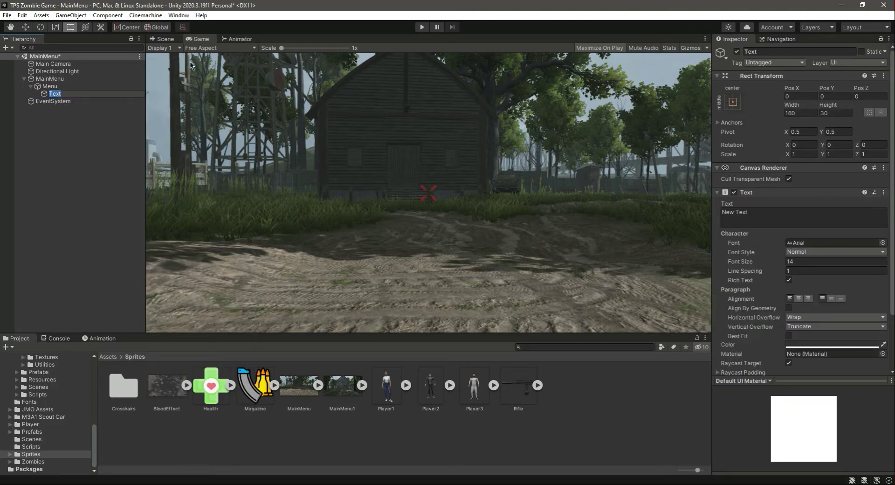
pyautogui.click(163, 39)
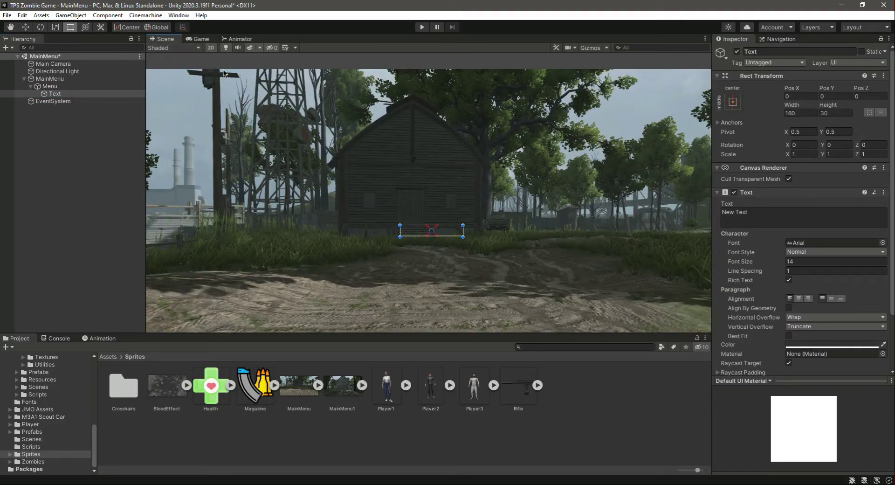
pyautogui.click(55, 94)
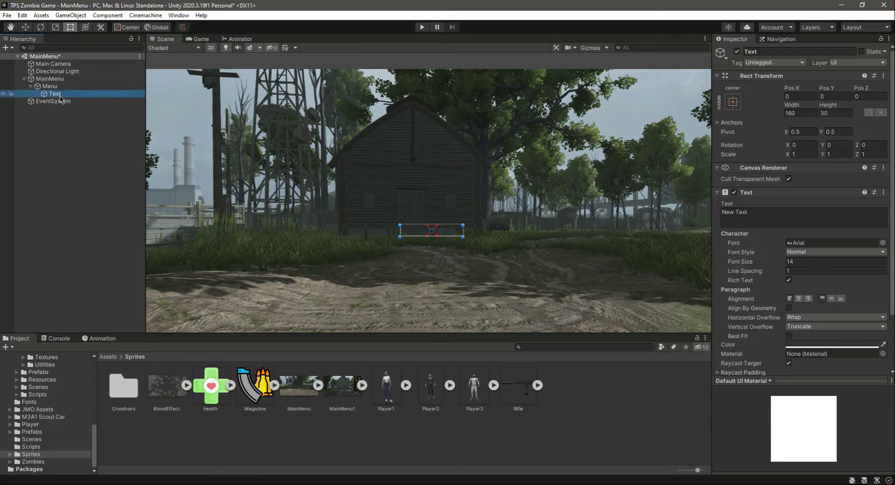
pyautogui.scroll(-1, 396, 221)
pyautogui.scroll(-2, 401, 221)
pyautogui.moveTo(446, 315); pyautogui.dragTo(457, 270, button='middle')
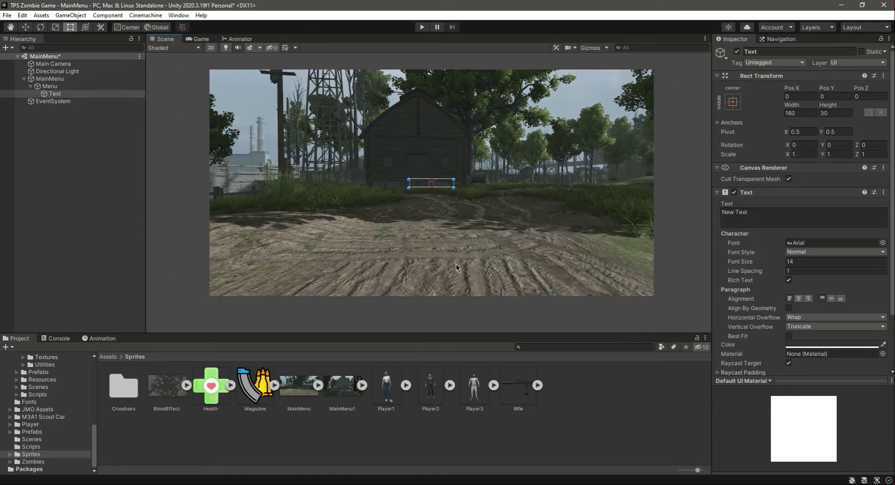
# Set the content of the text element under Menu to ZombieLand.
pyautogui.click(72, 79)
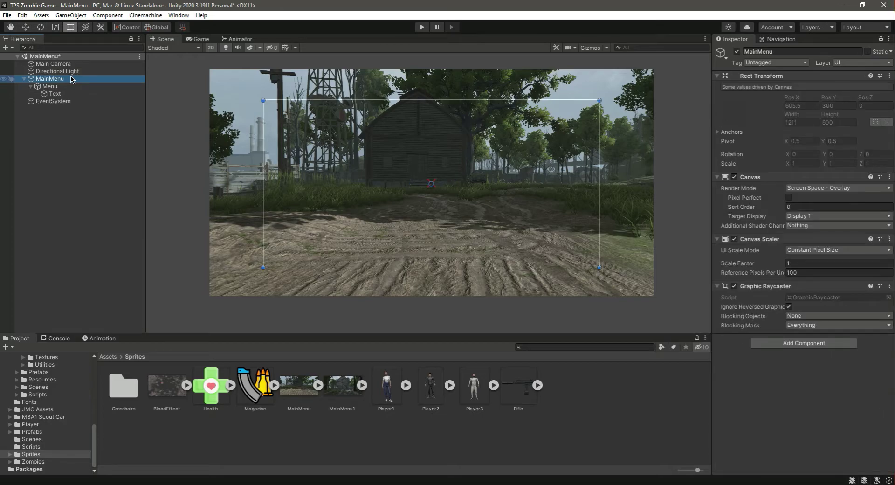
pyautogui.click(55, 94)
pyautogui.scroll(2, 432, 187)
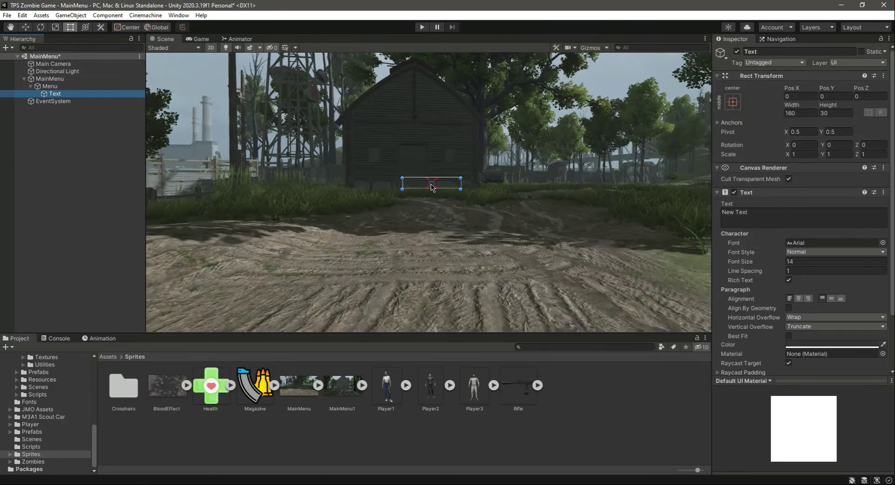
pyautogui.scroll(2, 431, 187)
pyautogui.click(50, 87)
pyautogui.click(61, 95)
pyautogui.click(777, 217)
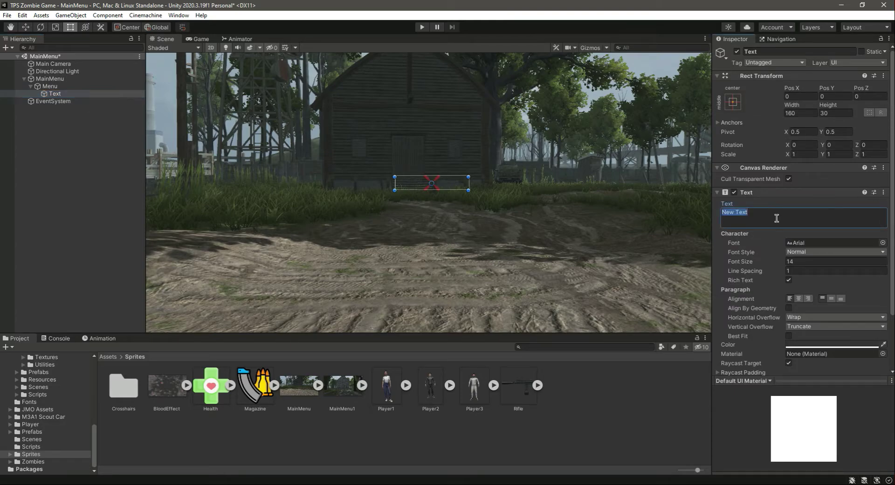
pyautogui.write('ZOm')
pyautogui.press('BackSpace')
pyautogui.write('ombieLand')
pyautogui.press('Return')
pyautogui.press('BackSpace')
# Rename the text object under Menu to NamePlate.
pyautogui.click(54, 95)
pyautogui.click(803, 51)
pyautogui.write('NamePlate')
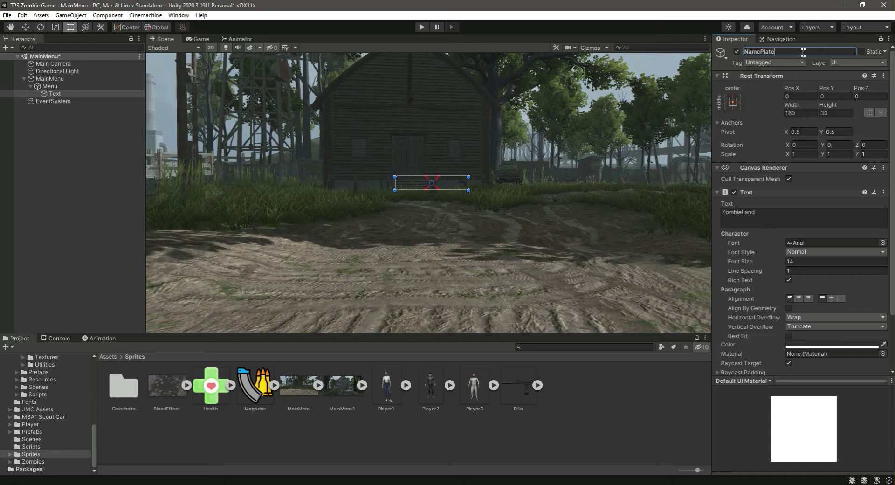
pyautogui.press('Return')
# Set NamePlate's text to the bold Bronx-Bystreets font at size 50.
pyautogui.click(767, 222)
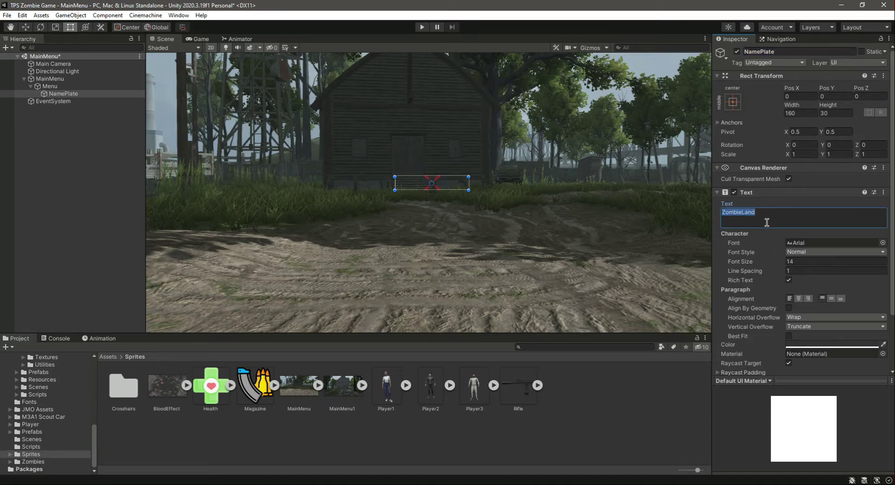
pyautogui.click(819, 251)
pyautogui.click(802, 270)
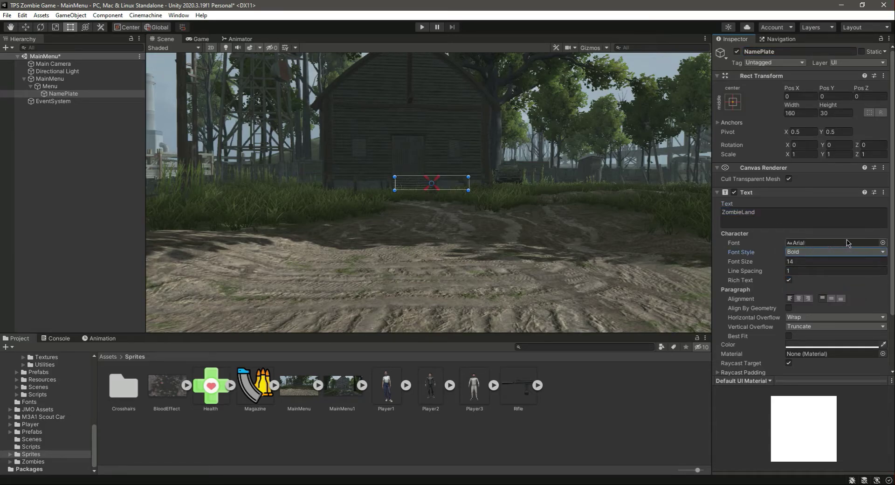
pyautogui.click(882, 243)
pyautogui.doubleClick(216, 247)
pyautogui.click(807, 262)
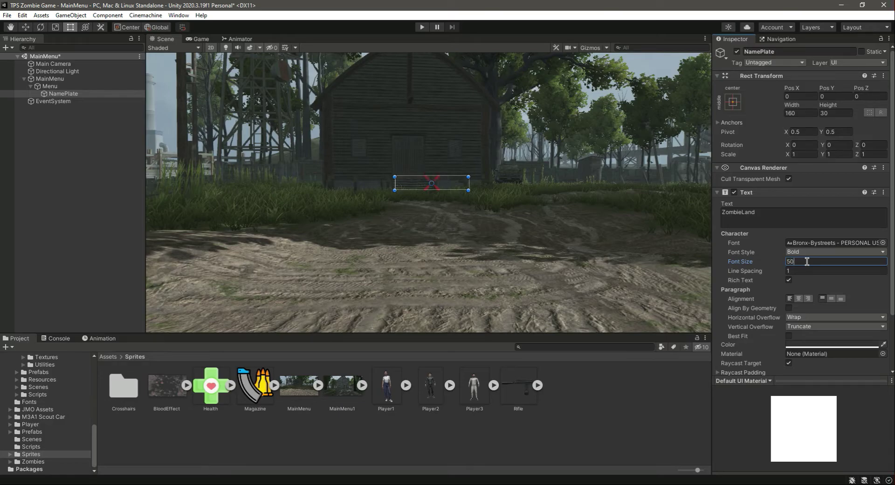
# Size NamePlate to width 421 and height 77, and trim its lower edge to a height of about 50.
pyautogui.click(809, 112)
pyautogui.write('421')
pyautogui.press('Tab')
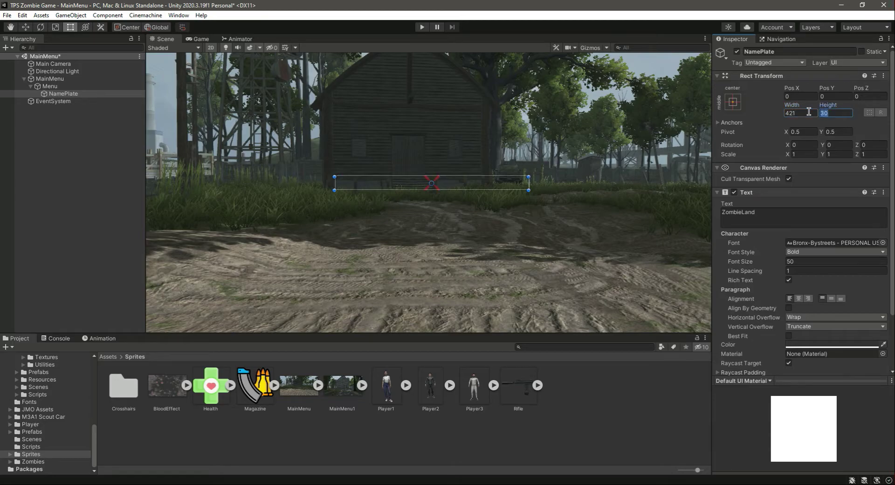
pyautogui.write('77')
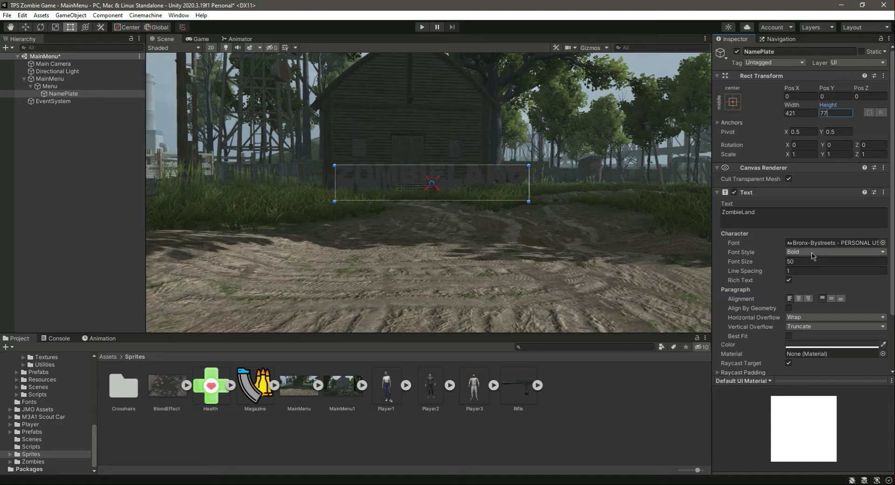
pyautogui.scroll(-2, 624, 157)
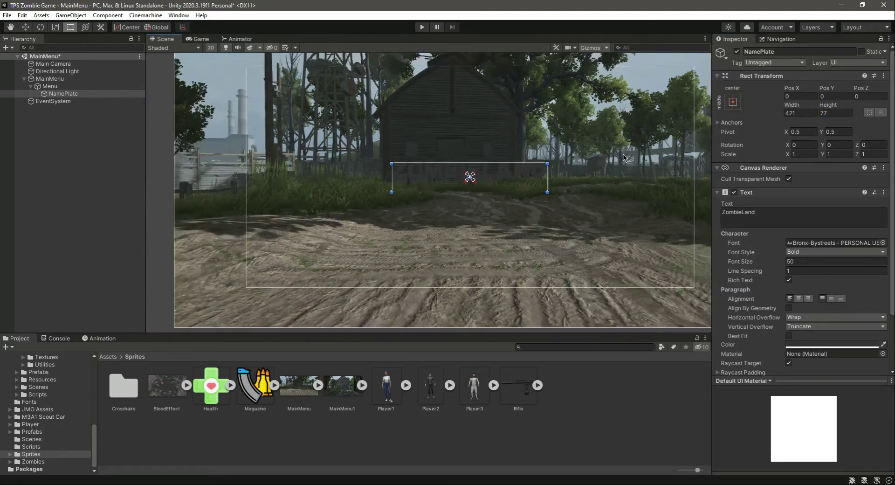
pyautogui.moveTo(651, 147); pyautogui.dragTo(652, 173, button='middle')
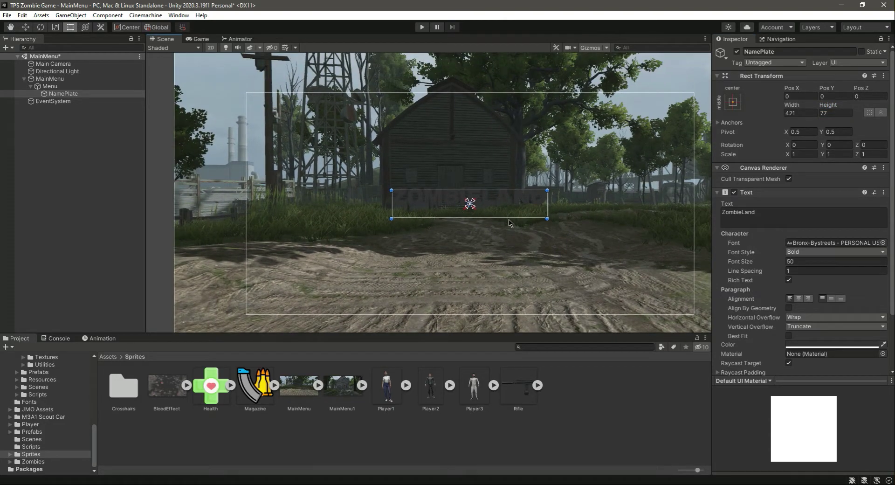
pyautogui.moveTo(507, 219); pyautogui.dragTo(507, 209)
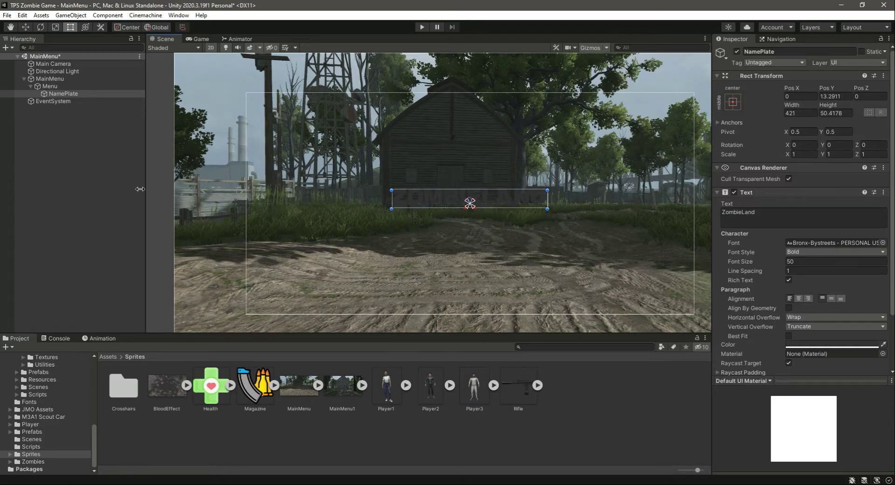
# Set the ZombieLand text color to white (FFFFFF).
pyautogui.click(818, 344)
pyautogui.moveTo(817, 342); pyautogui.dragTo(796, 303)
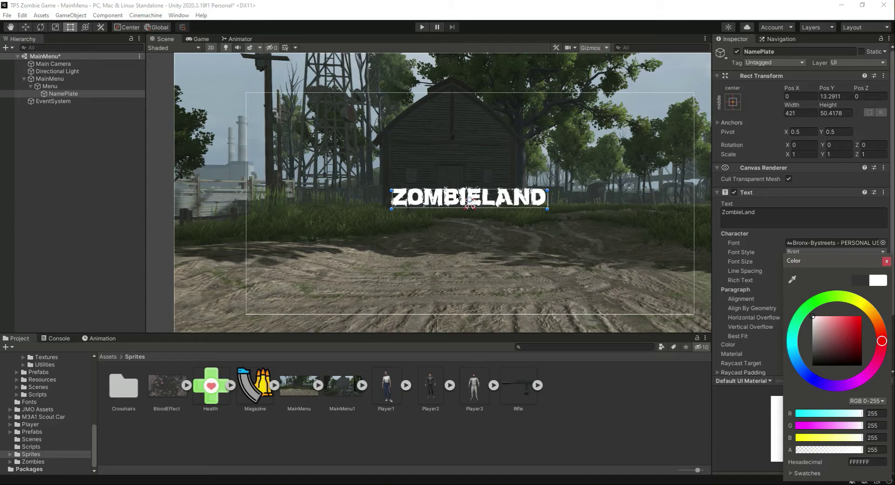
pyautogui.click(886, 262)
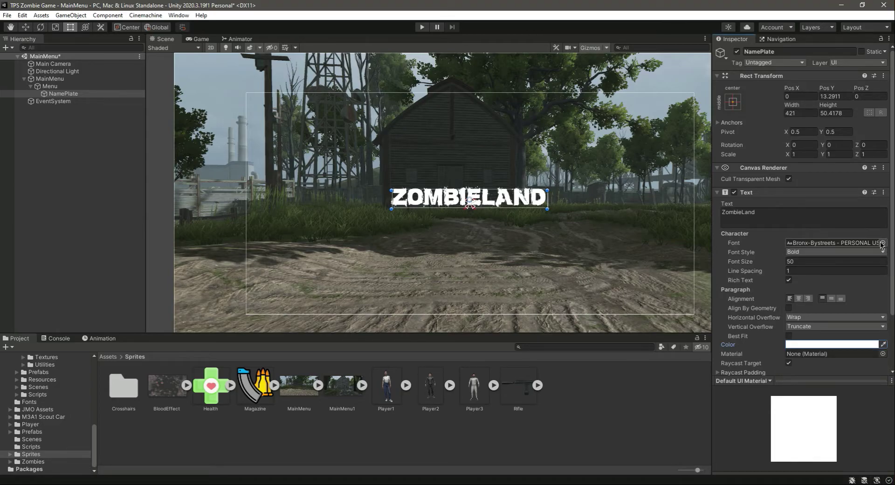
# Try the Zombie font on NamePlate, with the text box enlarged to a height of about 102.
pyautogui.click(883, 243)
pyautogui.click(246, 249)
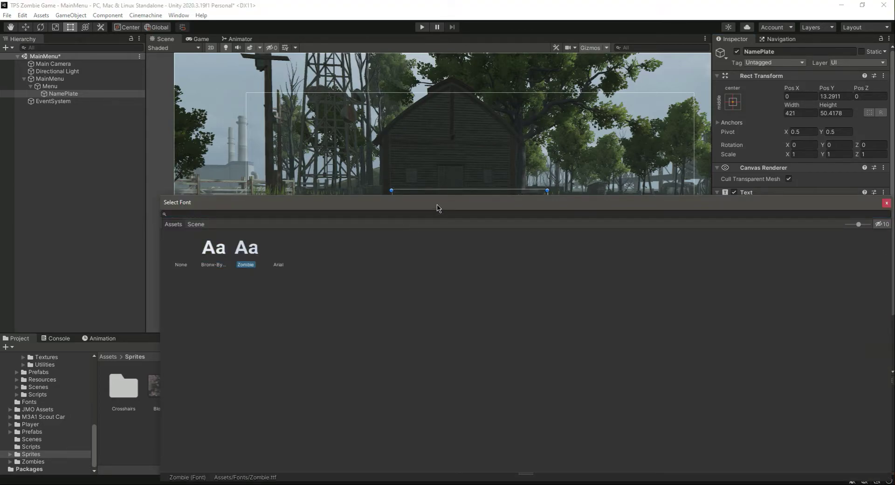
pyautogui.moveTo(439, 209); pyautogui.dragTo(429, 276)
pyautogui.doubleClick(248, 331)
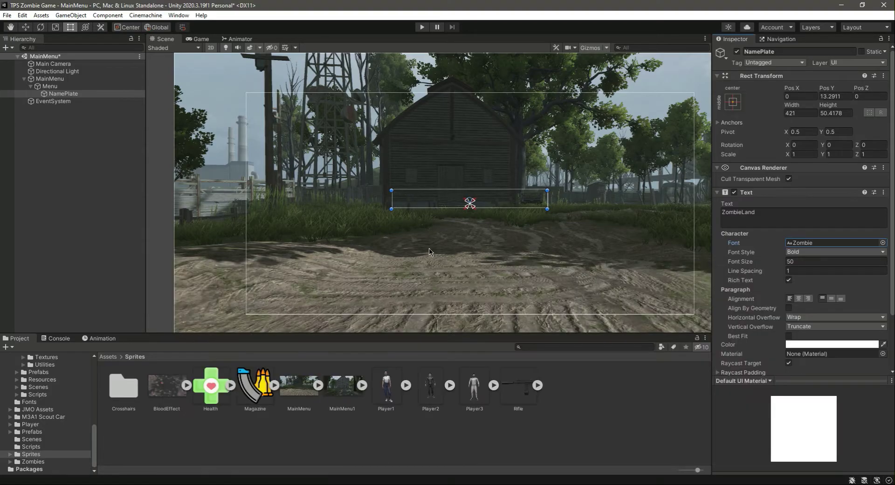
pyautogui.moveTo(525, 211); pyautogui.dragTo(527, 228)
# Set NamePlate's font to Bronx-Bystreets and shrink its text box to a height of about 45.
pyautogui.click(883, 242)
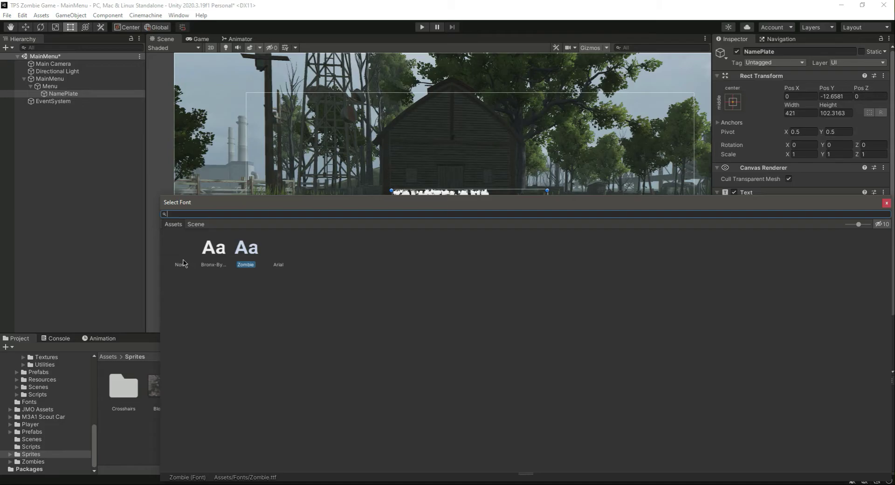
pyautogui.doubleClick(213, 248)
pyautogui.moveTo(515, 227); pyautogui.dragTo(523, 207)
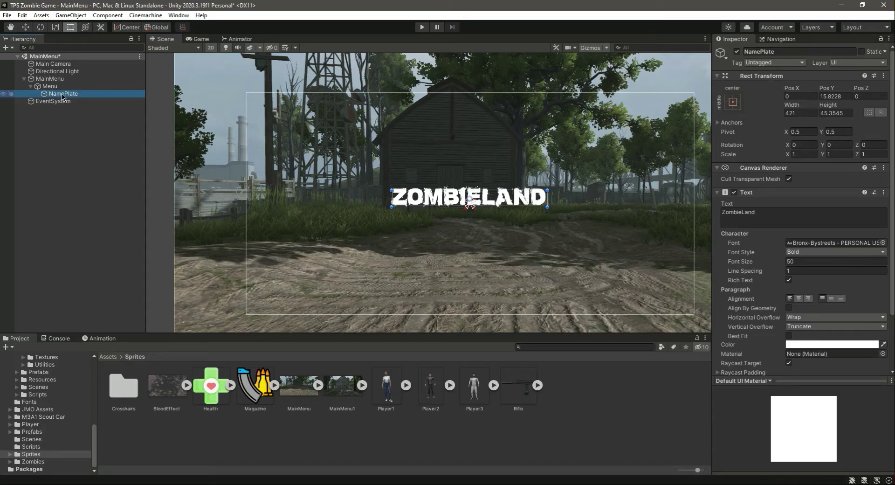
# Anchor NamePlate to the top center of Menu, applying the preset to its position too.
pyautogui.click(26, 27)
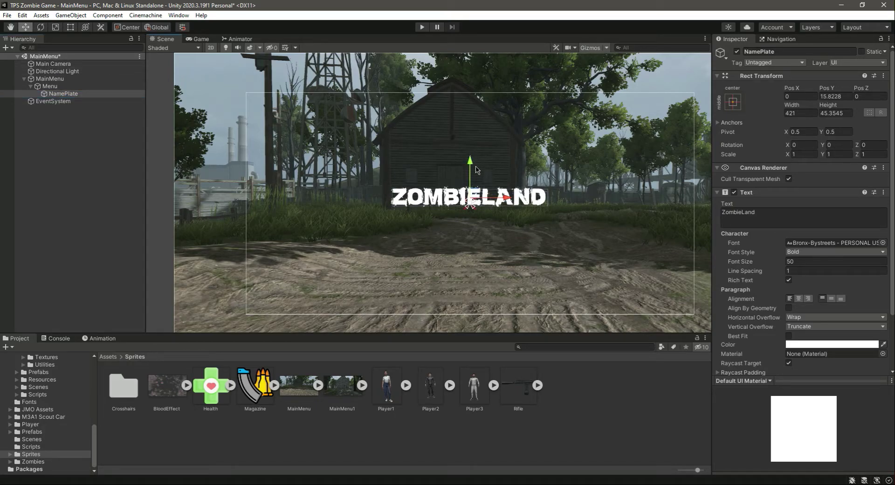
pyautogui.click(733, 101)
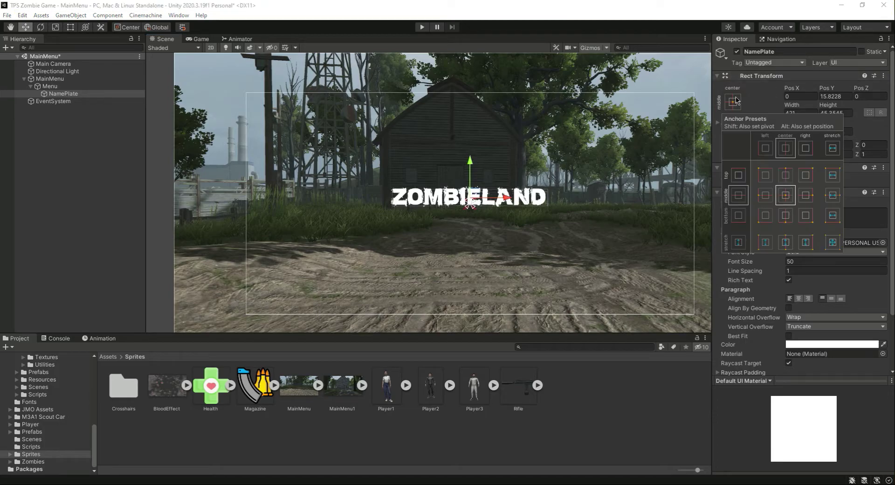
pyautogui.keyDown('alt'); pyautogui.click(786, 175); pyautogui.keyUp('alt')
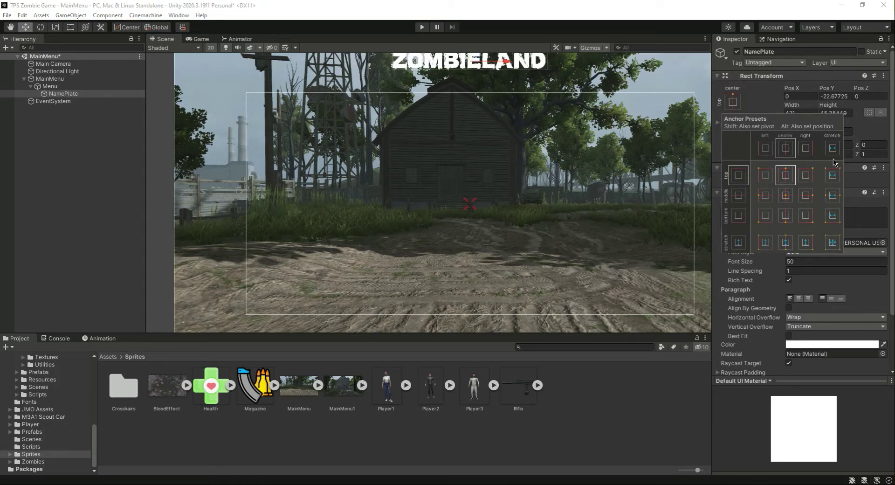
pyautogui.click(302, 147)
# Check the menu layout in a maximized Game view and restore the editor layout.
pyautogui.click(200, 39)
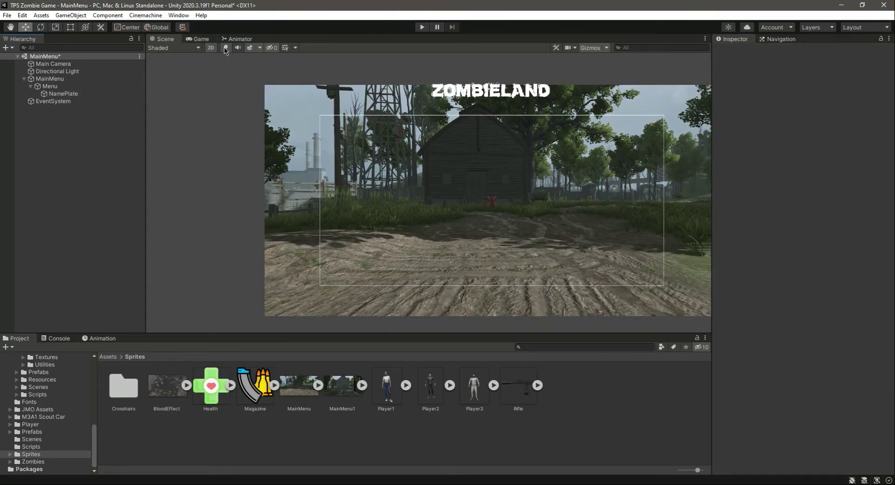
pyautogui.click(201, 39)
pyautogui.click(705, 39)
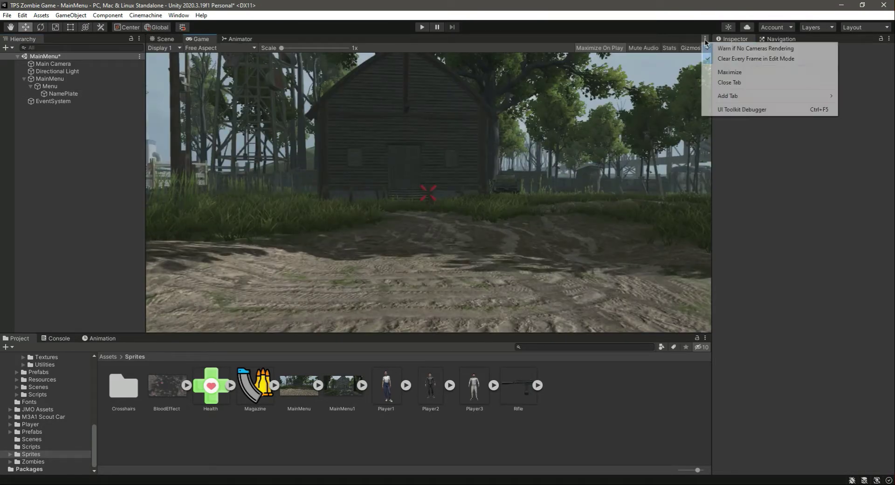
pyautogui.click(727, 73)
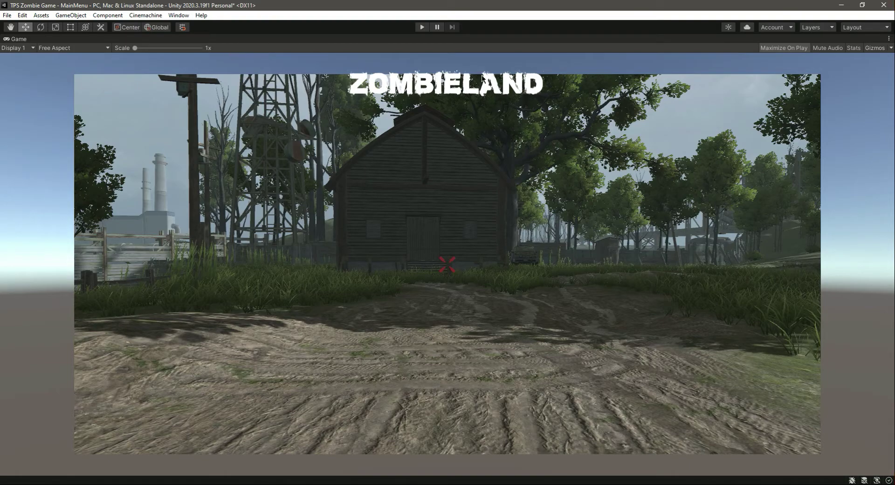
pyautogui.hotkey('shift', 'space')
# Resize the Menu image to width 1920 and height 900, and save the scene.
pyautogui.click(50, 78)
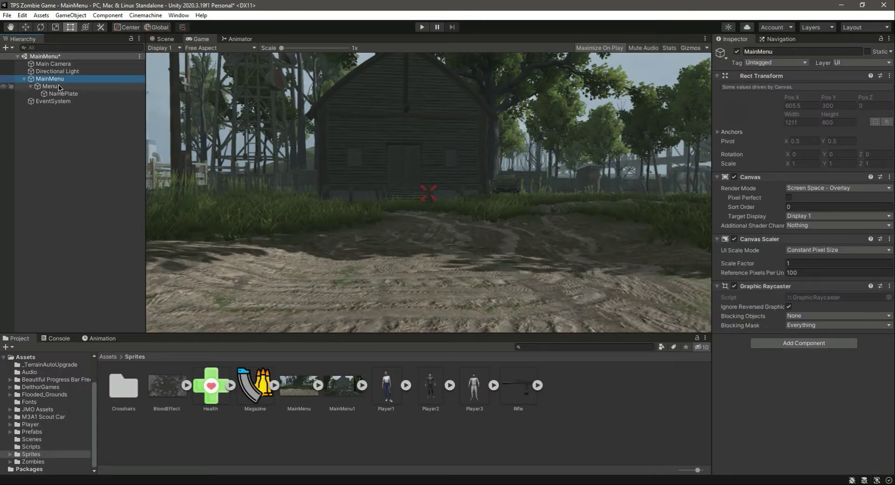
pyautogui.click(59, 86)
pyautogui.click(810, 112)
pyautogui.doubleClick(811, 112)
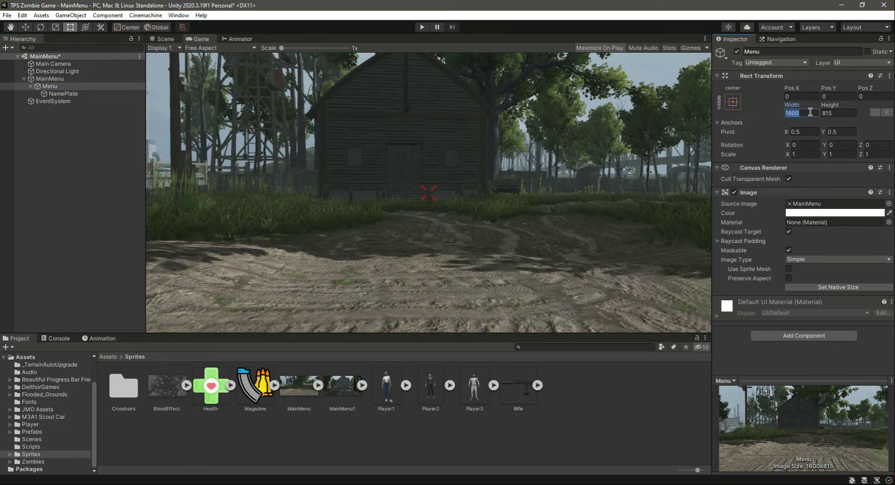
pyautogui.write('1920')
pyautogui.press('Tab')
pyautogui.write('900')
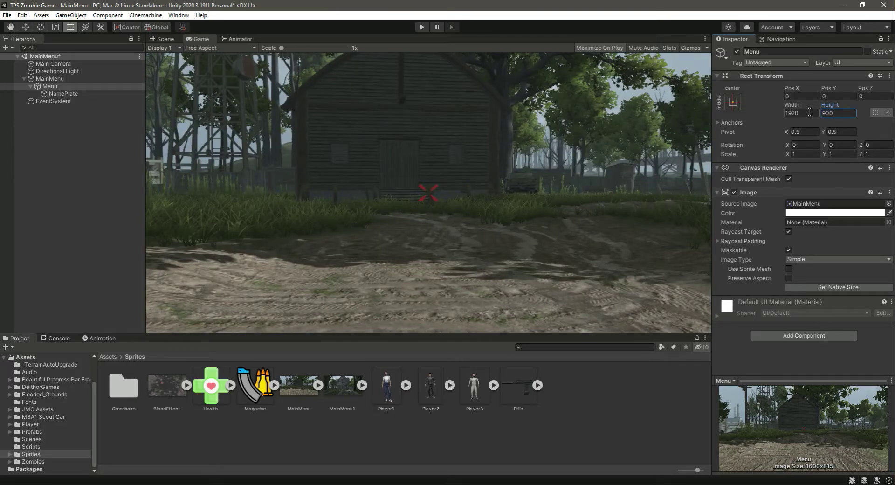
pyautogui.hotkey('ctrl', 's')
# Check how the resized Menu image fills the maximized Game view and restore the editor layout.
pyautogui.click(706, 41)
pyautogui.click(726, 72)
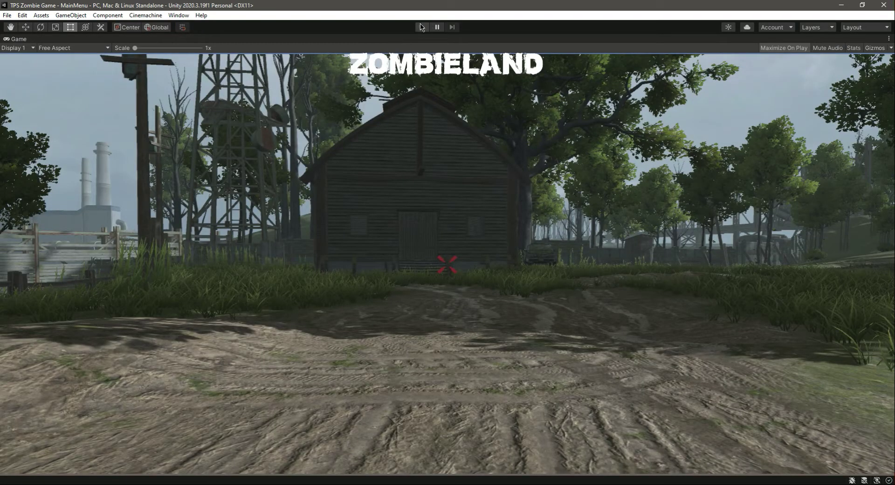
pyautogui.click(889, 39)
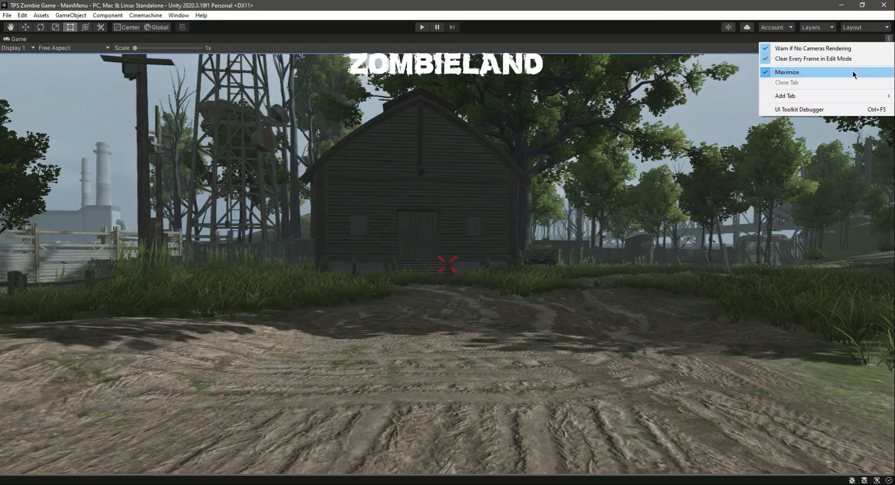
pyautogui.click(867, 74)
# Set the Menu image's height to 907 in the saved scene and test it briefly in Play mode.
pyautogui.click(848, 115)
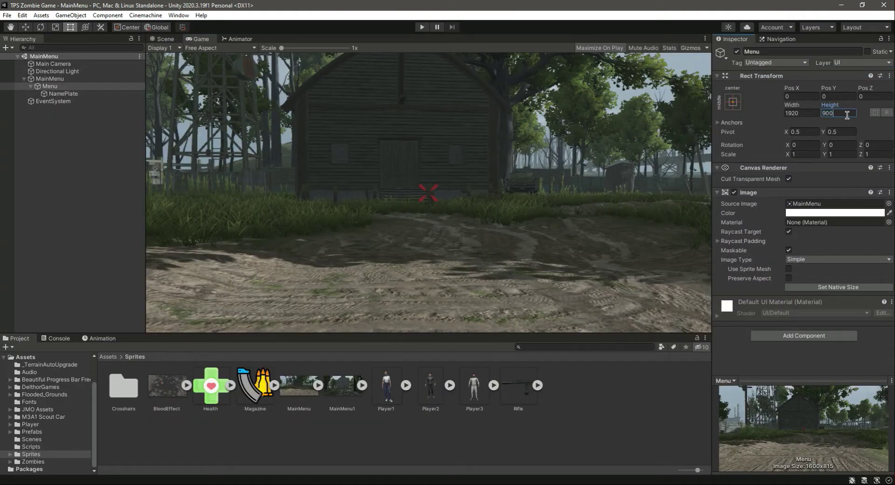
pyautogui.write('907')
pyautogui.hotkey('ctrl', 's')
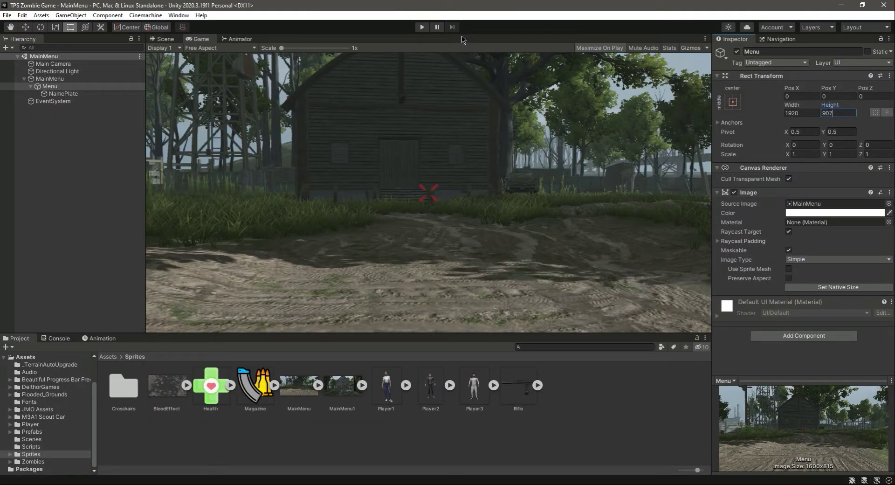
pyautogui.click(421, 27)
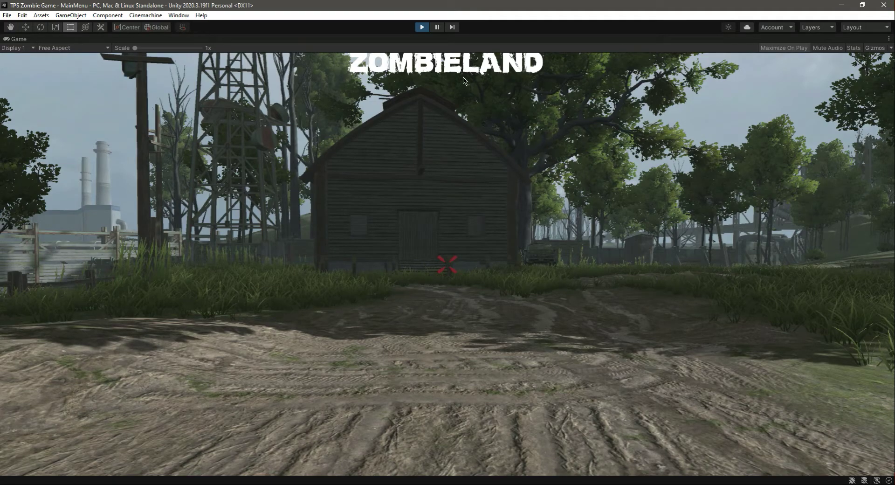
pyautogui.click(422, 28)
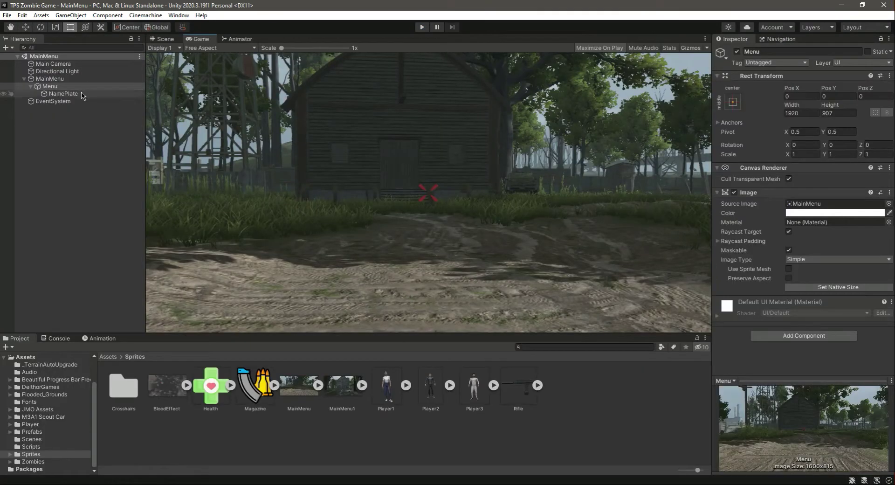
# Move NamePlate down to Pos Y -36 in the Scene view and save the scene.
pyautogui.click(87, 94)
pyautogui.click(163, 39)
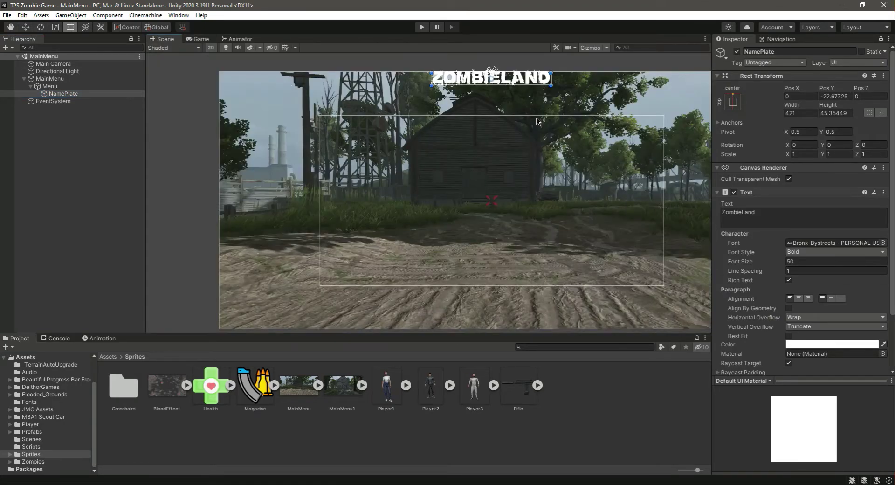
pyautogui.click(25, 27)
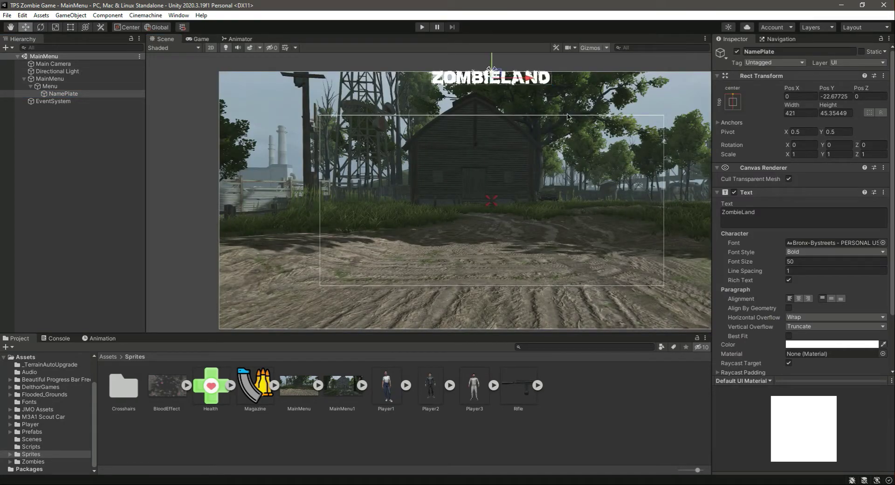
pyautogui.moveTo(491, 64); pyautogui.dragTo(491, 70)
pyautogui.click(77, 156)
pyautogui.hotkey('ctrl', 's')
pyautogui.click(48, 87)
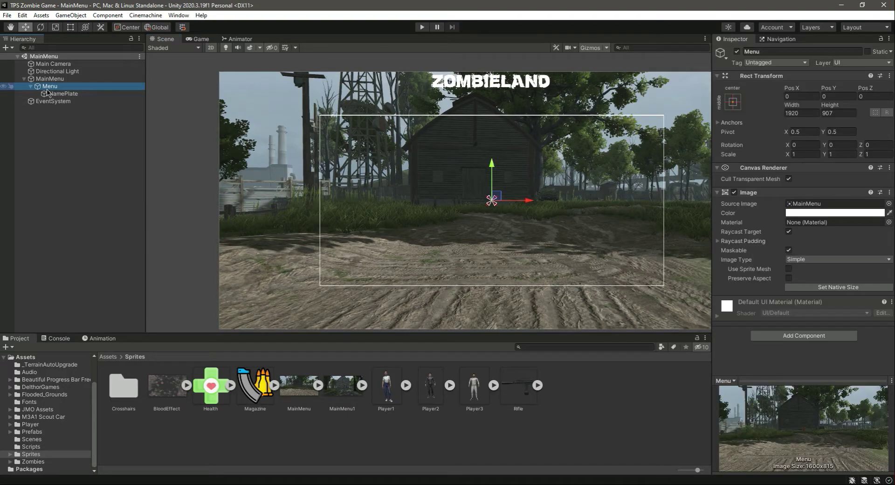
pyautogui.scroll(-1, 651, 254)
pyautogui.moveTo(688, 272); pyautogui.dragTo(619, 262, button='middle')
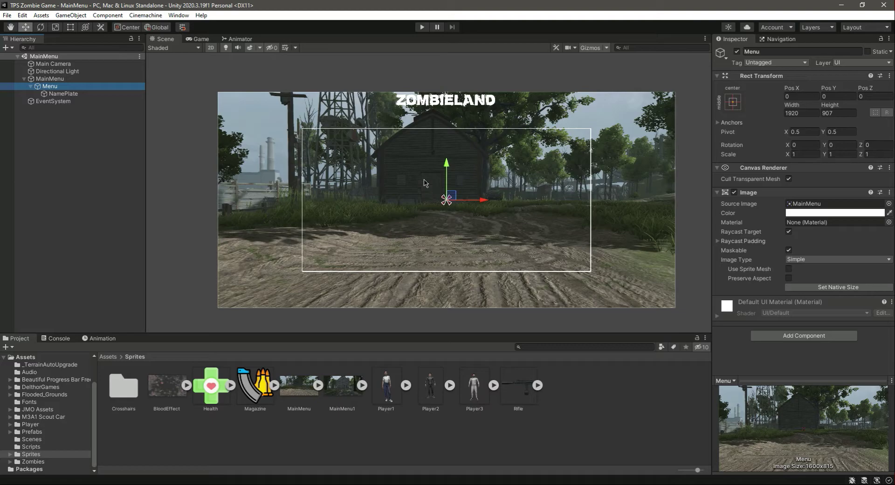
pyautogui.click(69, 94)
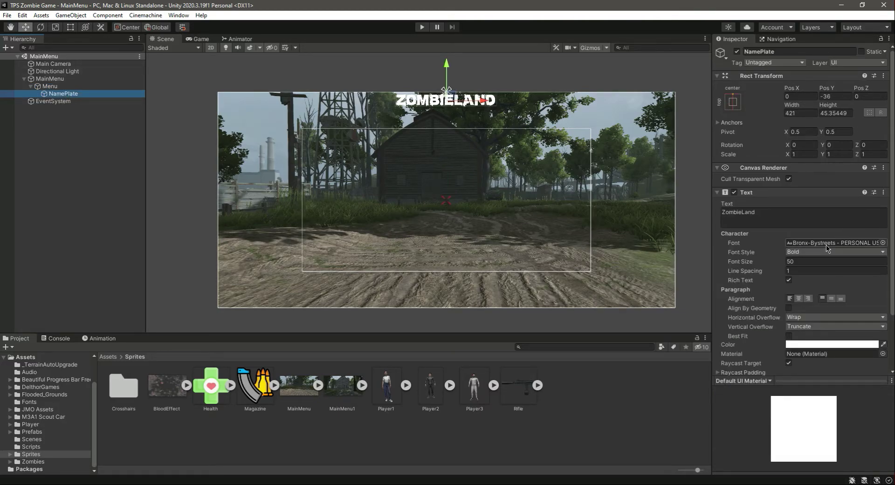
pyautogui.scroll(-3, 829, 249)
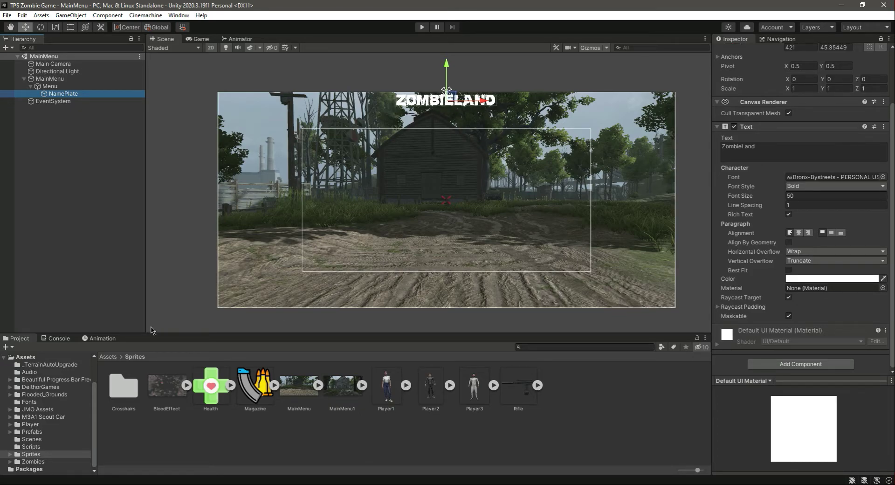
# Start a new animation clip for NamePlate and create an Animations folder inside the project's Assets folder.
pyautogui.click(112, 338)
pyautogui.click(450, 426)
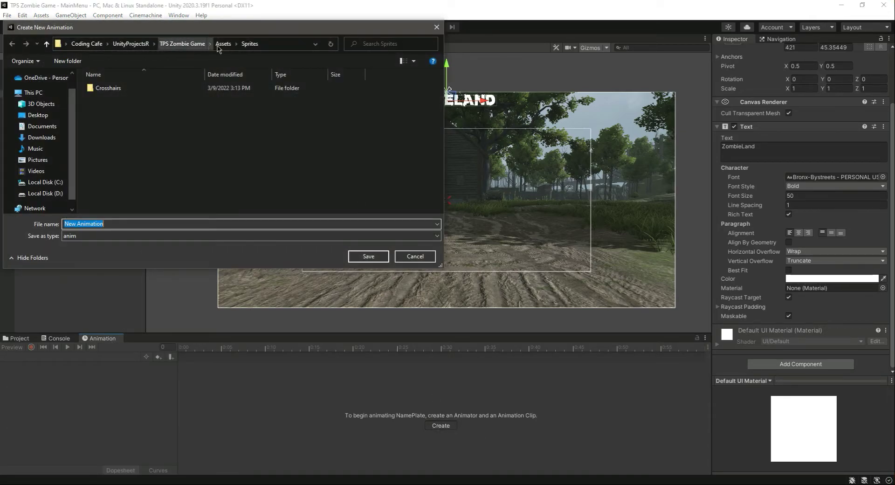
pyautogui.click(224, 43)
pyautogui.rightClick(372, 135)
pyautogui.moveTo(444, 240)
pyautogui.click(502, 242)
pyautogui.write('ANimations')
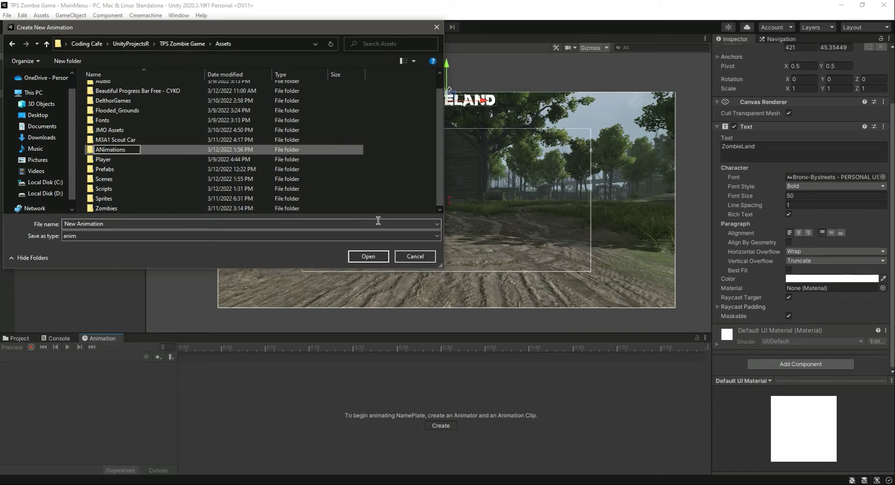
pyautogui.press('BackSpace')
pyautogui.write('n')
pyautogui.press('Return')
# Save the new clip as NamePlate in the Animations folder.
pyautogui.doubleClick(111, 97)
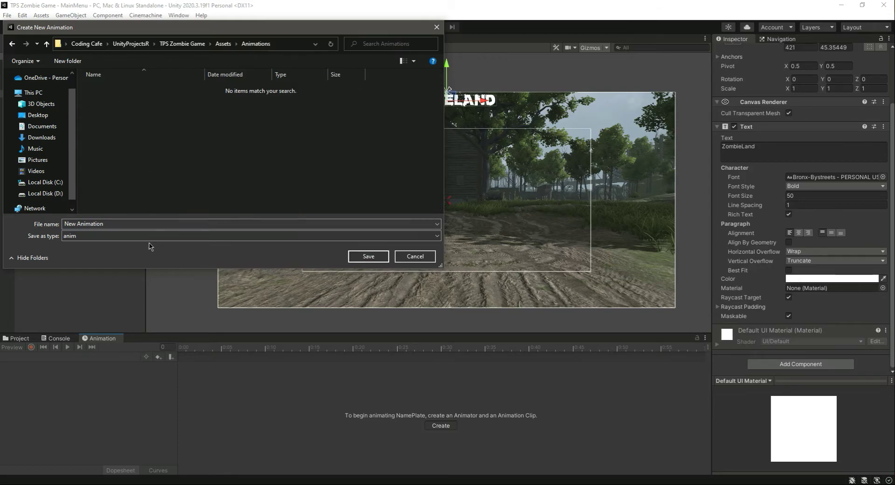
pyautogui.click(138, 222)
pyautogui.write('N')
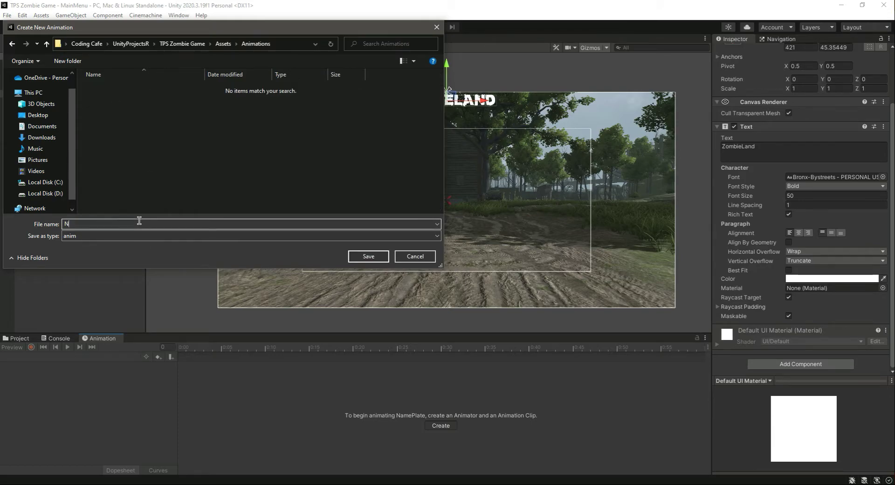
pyautogui.write('amePlate')
pyautogui.click(369, 256)
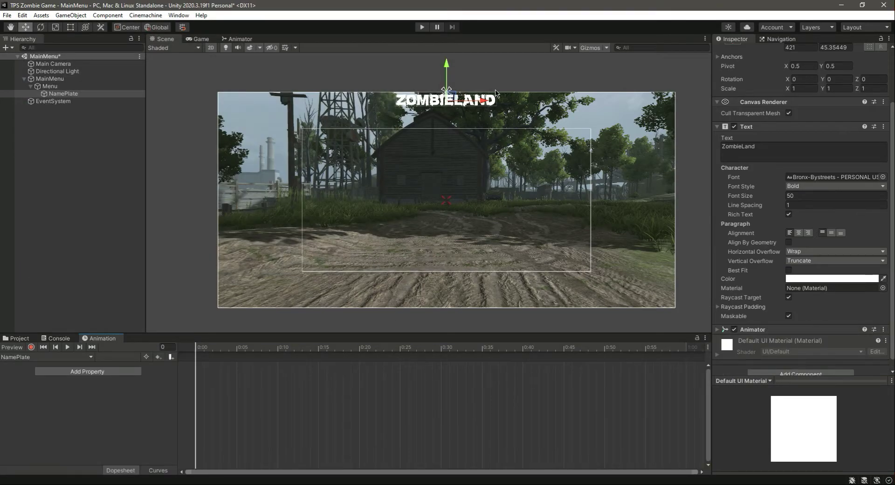
pyautogui.click(31, 347)
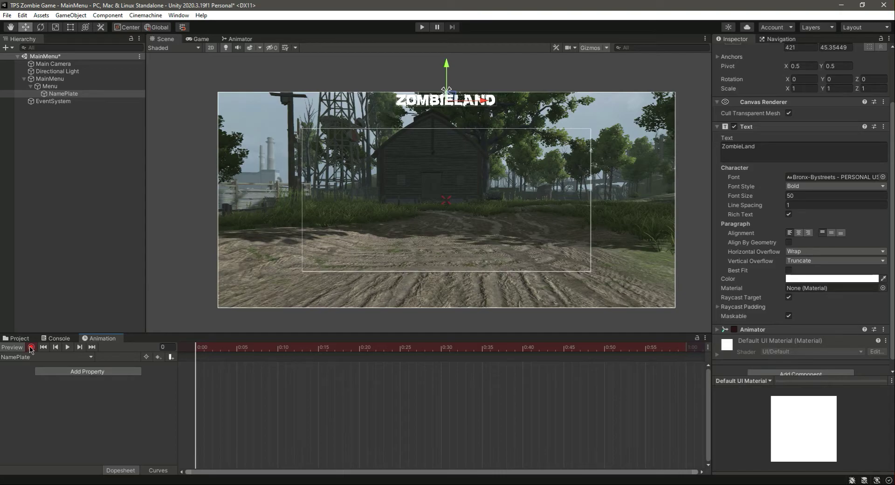
pyautogui.click(849, 280)
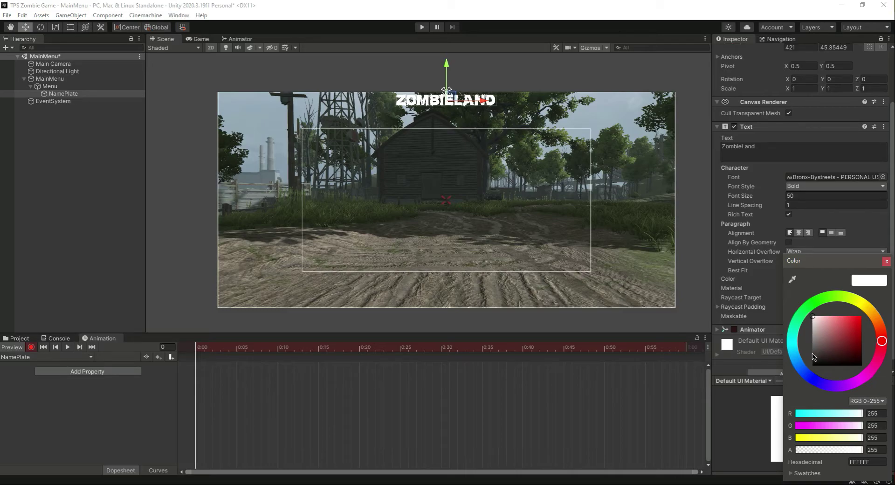
pyautogui.moveTo(813, 317)
pyautogui.mouseDown()
pyautogui.moveTo(814, 363)
pyautogui.moveTo(815, 317)
pyautogui.mouseUp()
pyautogui.click(888, 261)
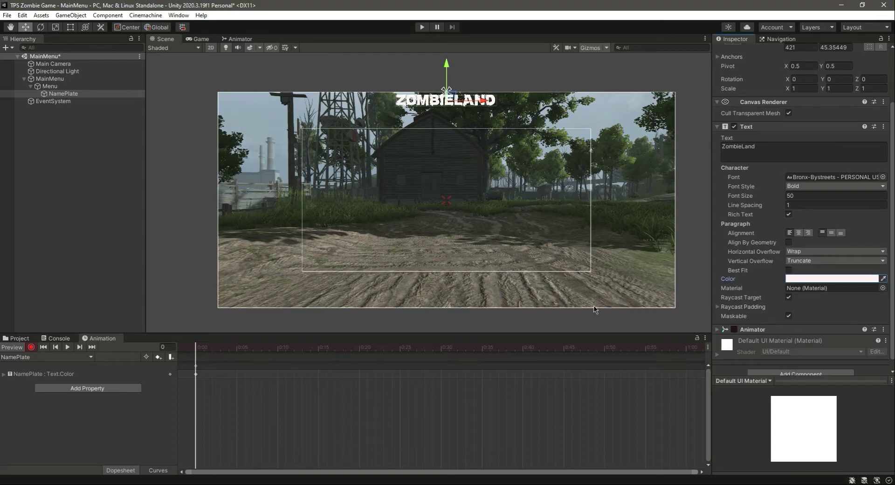
pyautogui.click(31, 348)
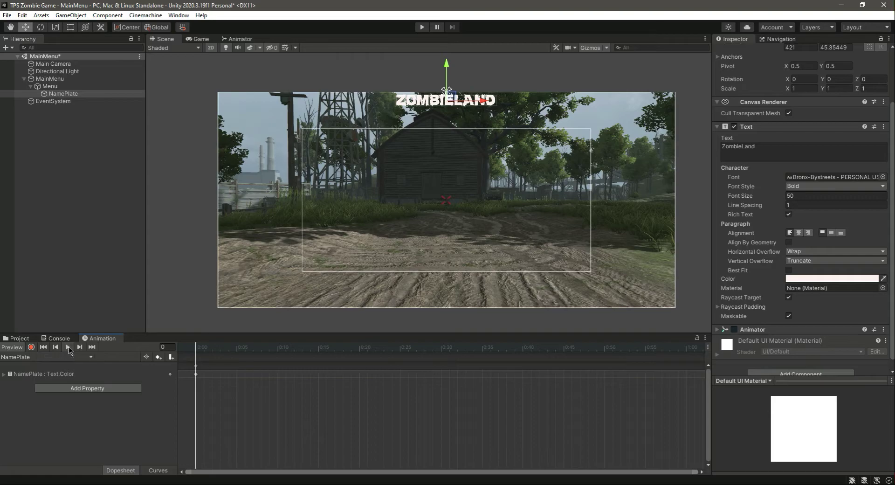
pyautogui.click(196, 367)
pyautogui.press('Delete')
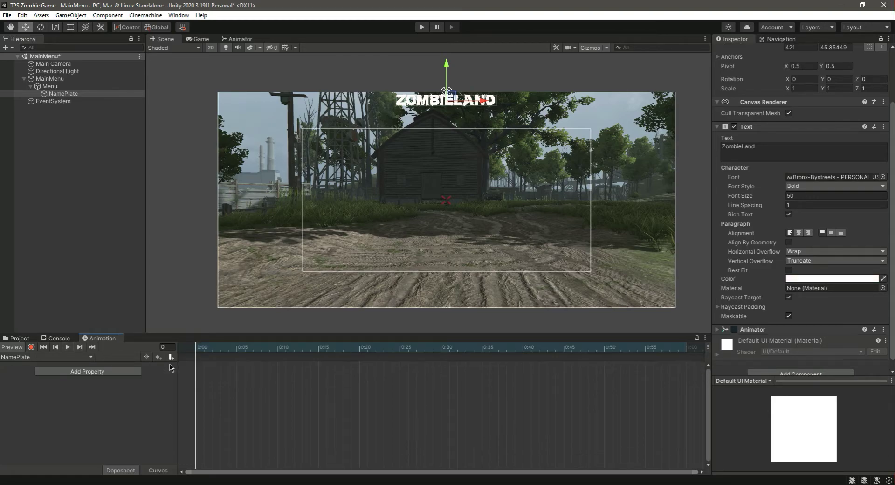
# Record a grey 767676 text color key for NamePlate at frame 0.
pyautogui.click(31, 347)
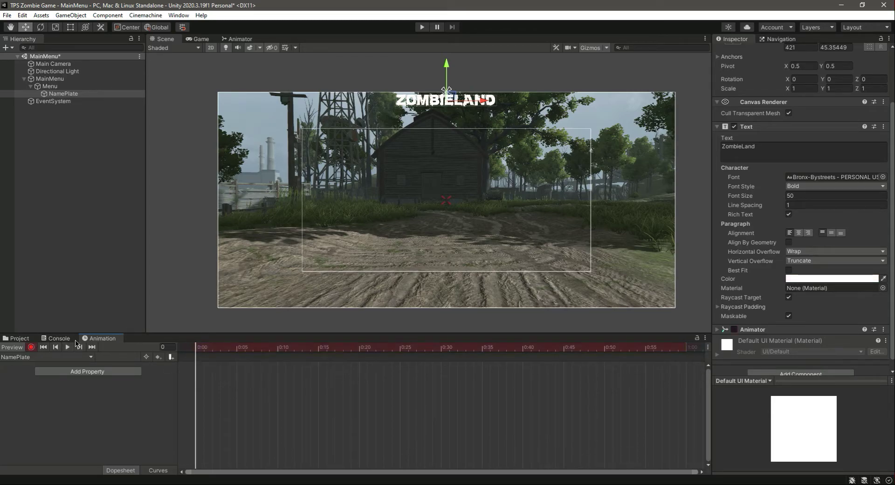
pyautogui.click(821, 278)
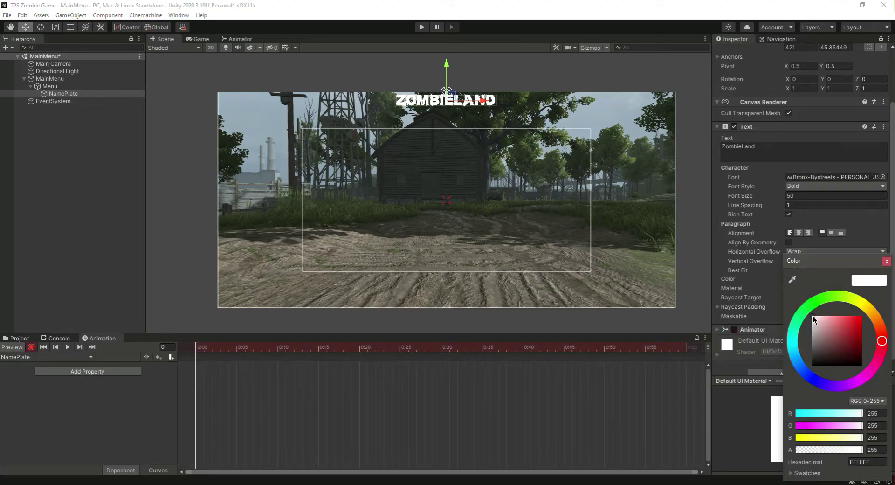
pyautogui.moveTo(813, 315); pyautogui.dragTo(814, 341)
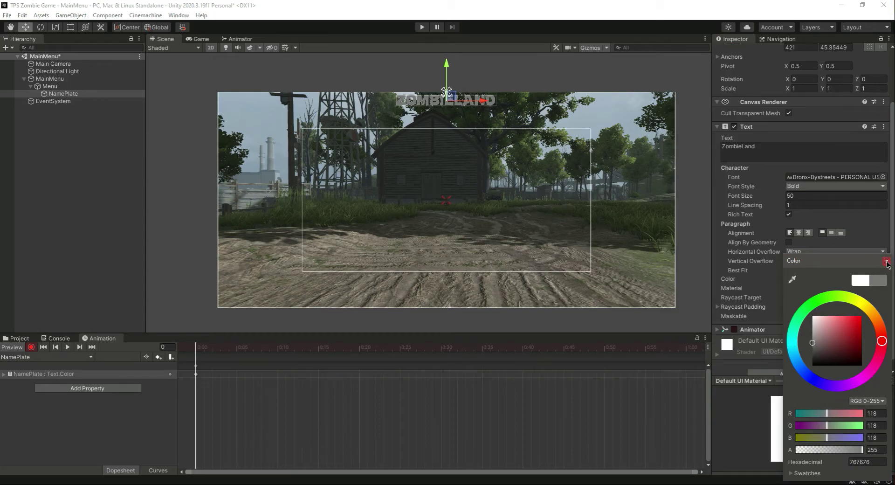
pyautogui.click(887, 262)
# Record a black 000000 text color key at frame 20, stop recording and play the clip.
pyautogui.moveTo(197, 348); pyautogui.dragTo(362, 359)
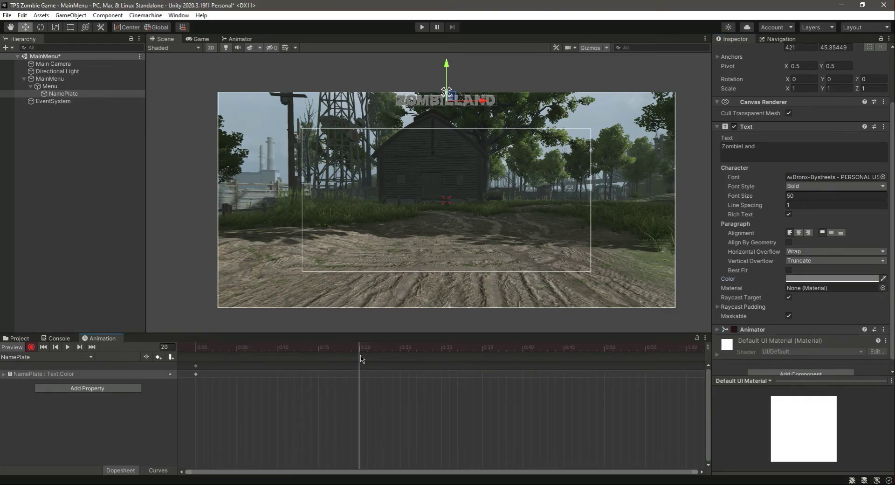
pyautogui.click(821, 279)
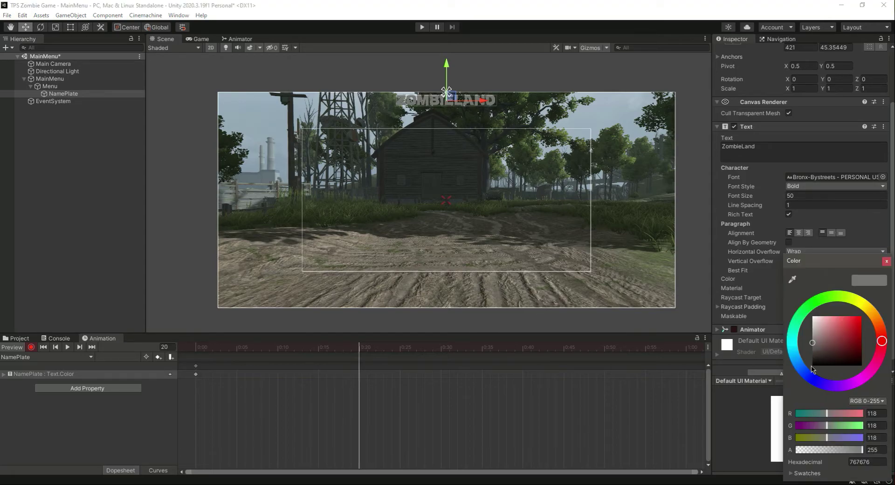
pyautogui.moveTo(814, 344); pyautogui.dragTo(813, 380)
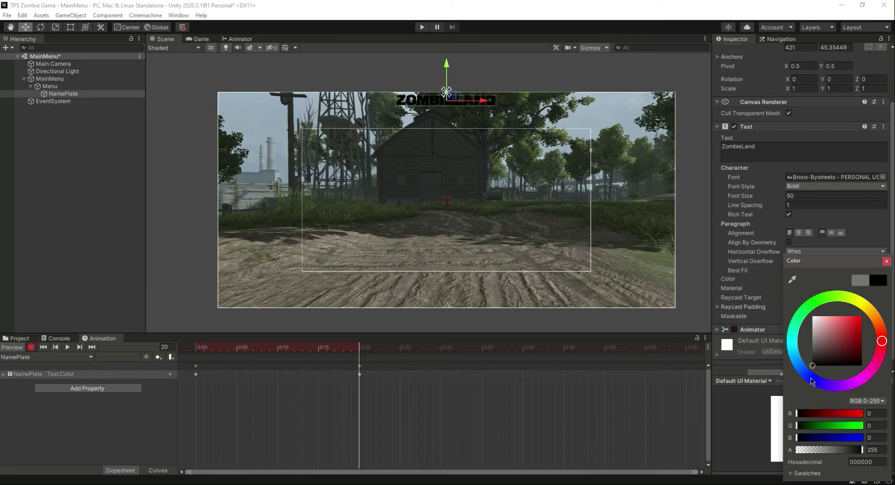
pyautogui.click(886, 262)
pyautogui.click(360, 351)
pyautogui.click(31, 347)
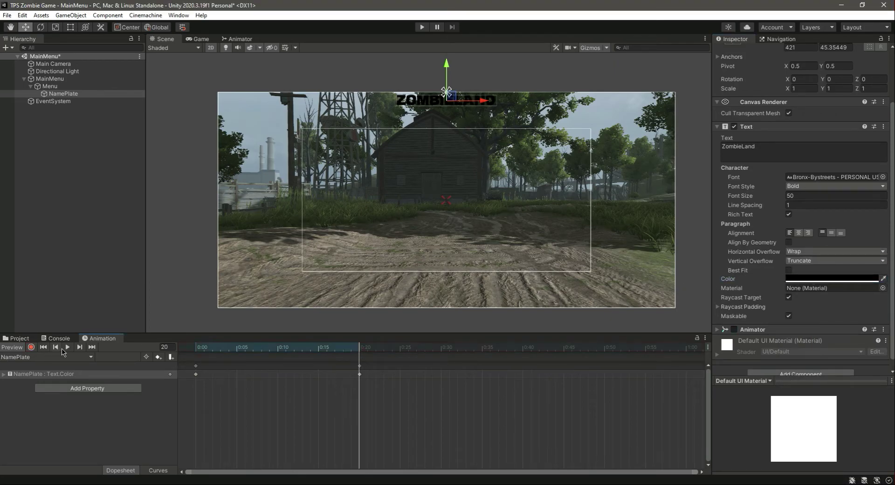
pyautogui.click(68, 348)
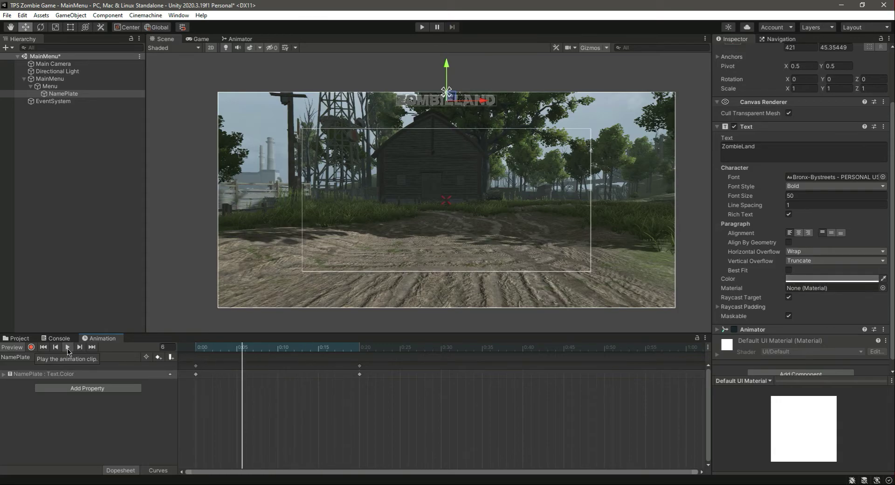
# Move the black color key out to about 5:00 on the timeline to slow the fade.
pyautogui.click(360, 367)
pyautogui.scroll(-3, 338, 426)
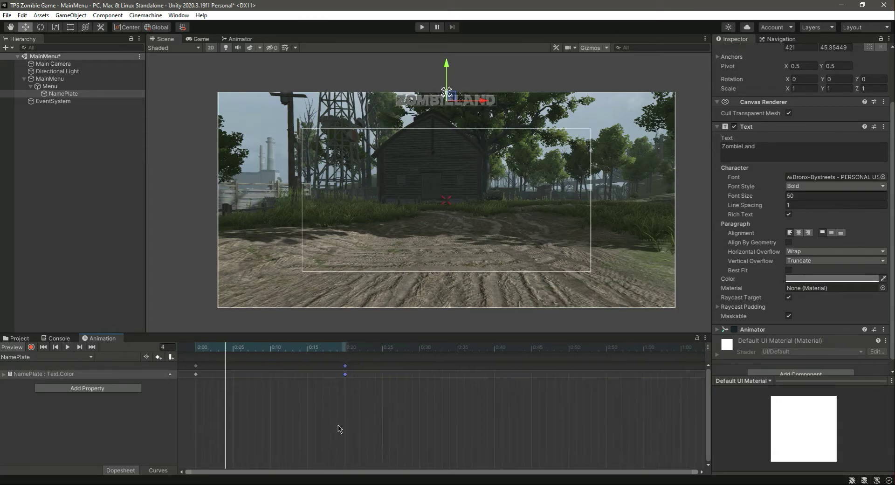
pyautogui.scroll(-8, 358, 424)
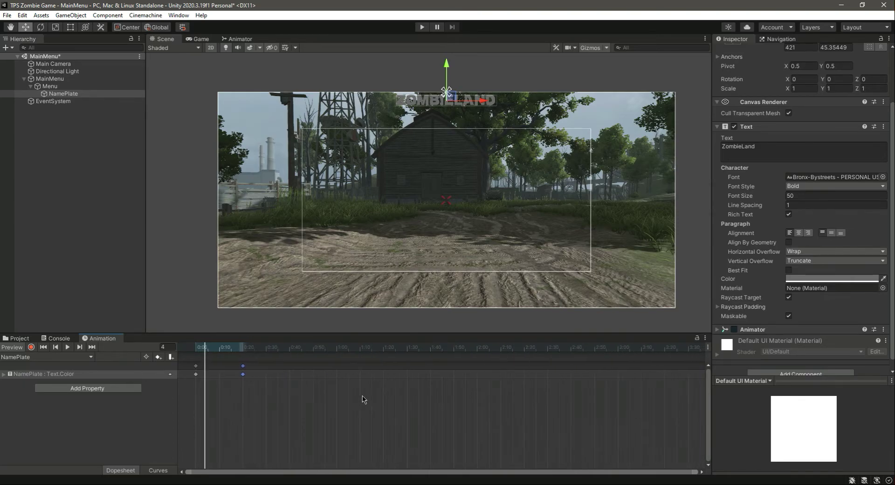
pyautogui.scroll(-3, 363, 396)
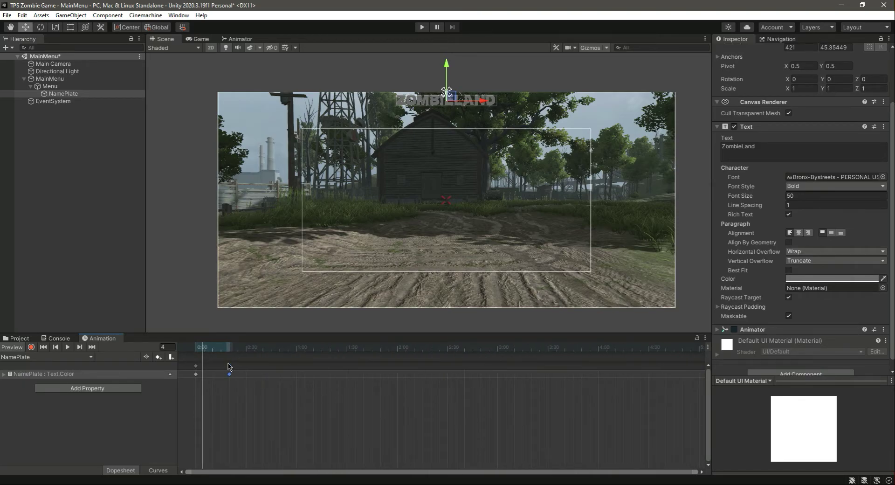
pyautogui.moveTo(229, 370); pyautogui.dragTo(648, 368)
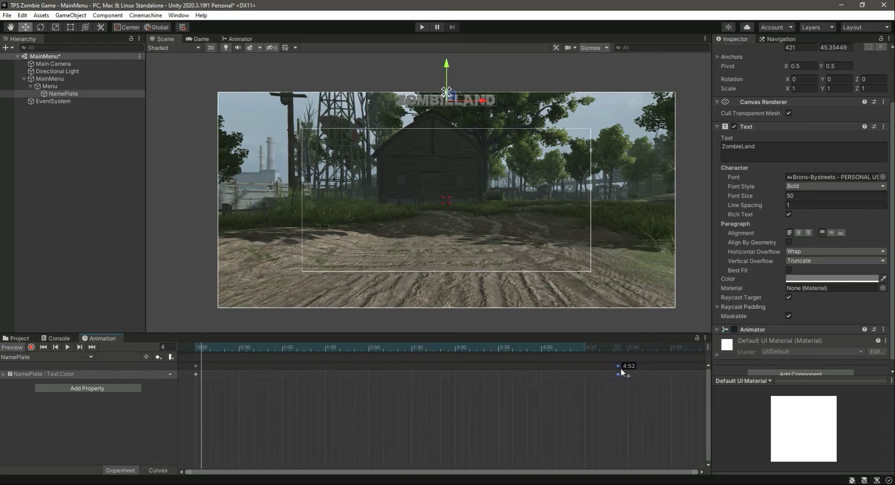
pyautogui.scroll(5, 501, 369)
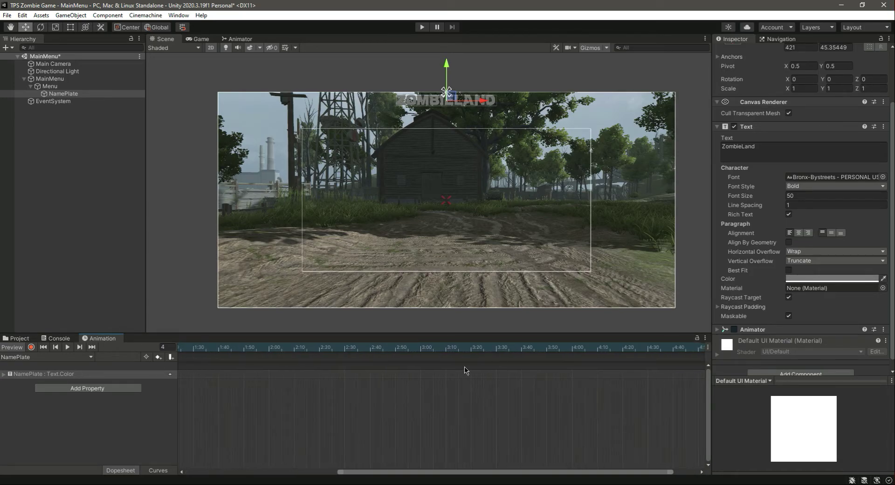
pyautogui.moveTo(403, 475); pyautogui.dragTo(150, 452)
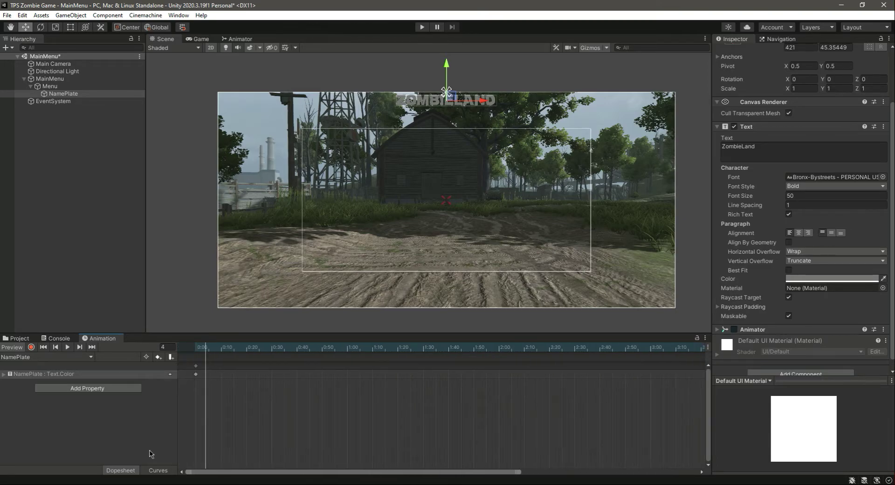
# Preview the slowed grey-to-black fade and undo its recorded color keys.
pyautogui.click(68, 347)
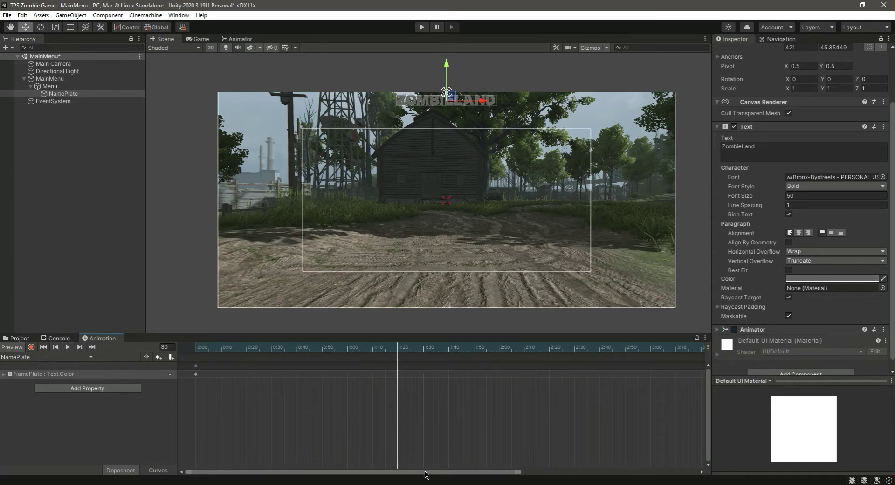
pyautogui.moveTo(371, 472); pyautogui.dragTo(715, 464)
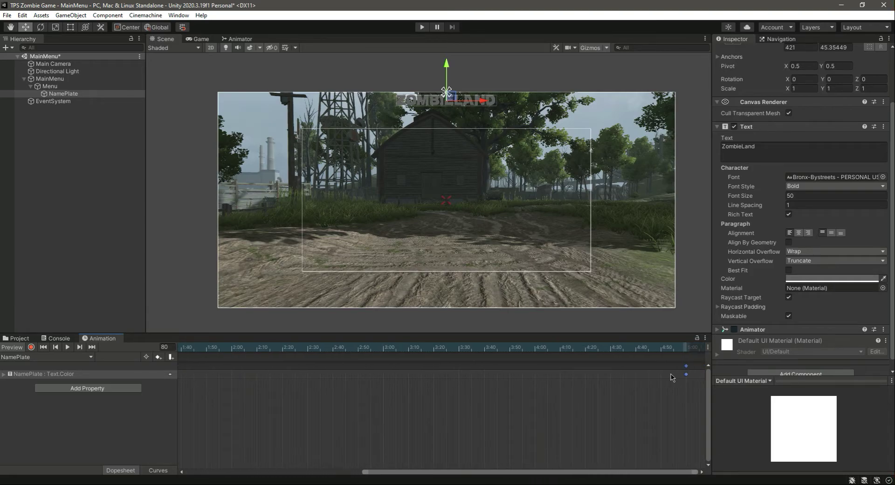
pyautogui.moveTo(525, 472); pyautogui.dragTo(348, 472)
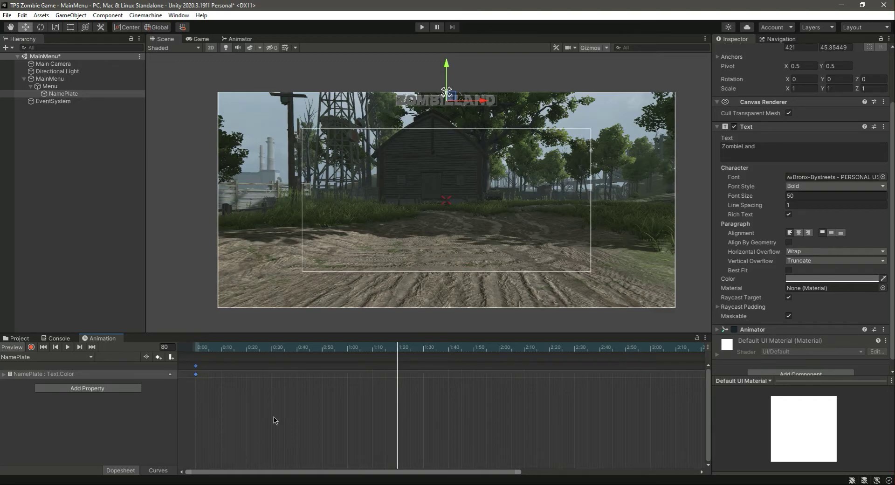
pyautogui.hotkey('ctrl', 'z')
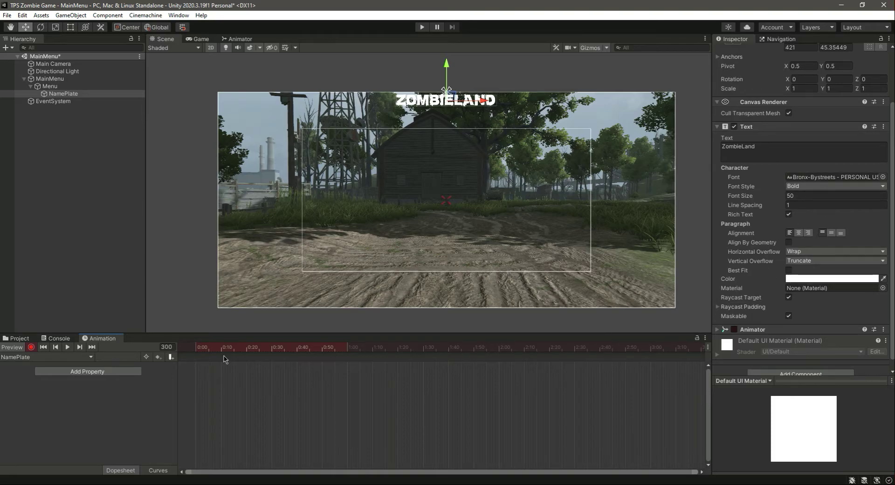
# Record a muted red A24F4F text color key for NamePlate at frame 0.
pyautogui.moveTo(199, 349); pyautogui.dragTo(185, 352)
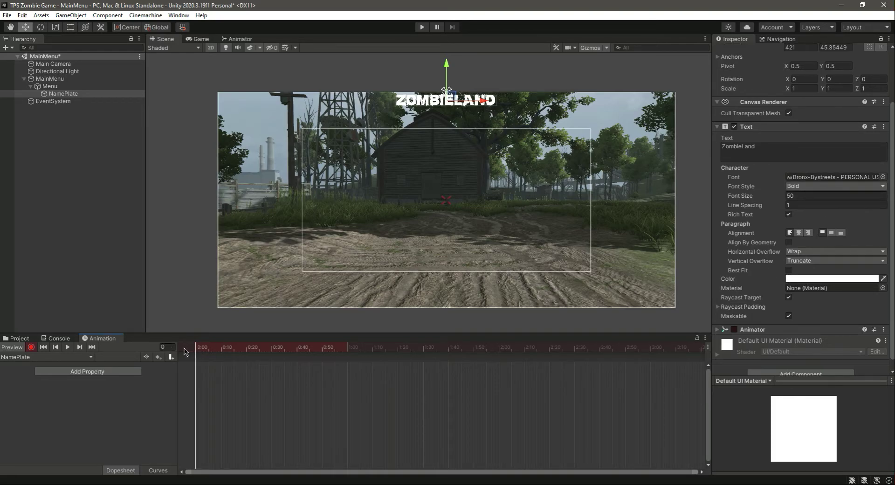
pyautogui.click(833, 279)
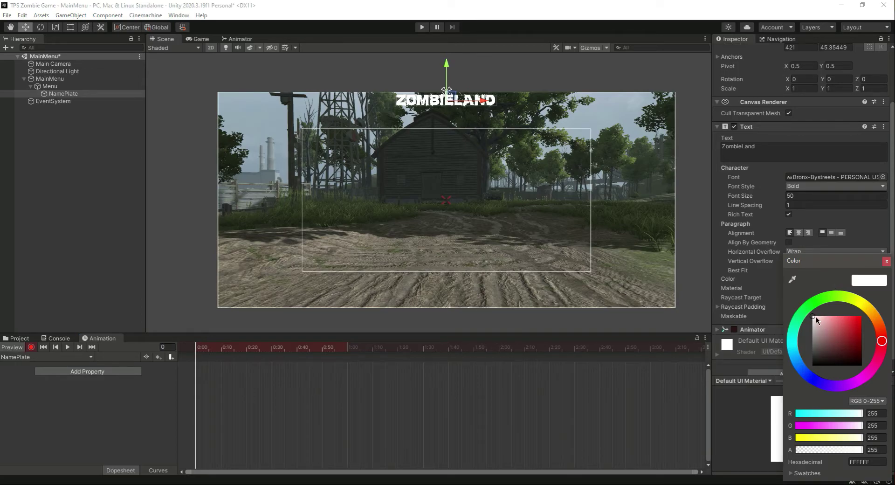
pyautogui.moveTo(824, 326); pyautogui.dragTo(839, 336)
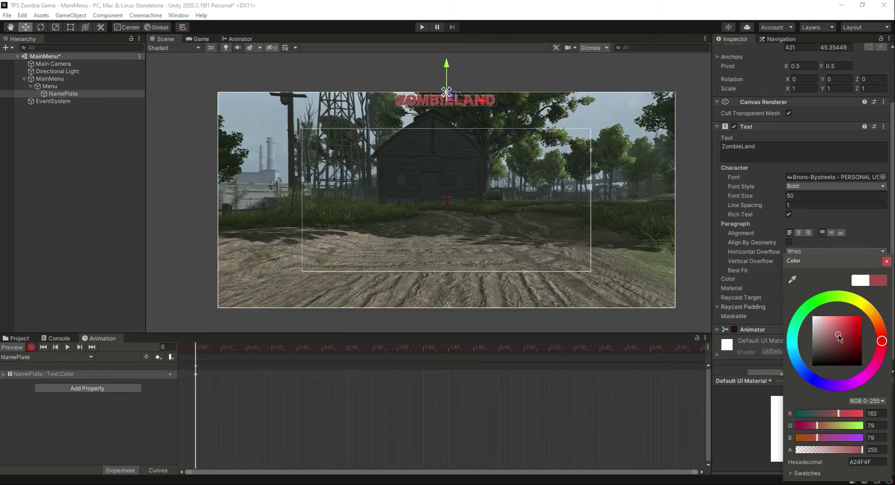
pyautogui.click(886, 262)
# Record a dark red 5C0000 text color key at frame 130, stop recording and play the clip.
pyautogui.moveTo(195, 349); pyautogui.dragTo(526, 368)
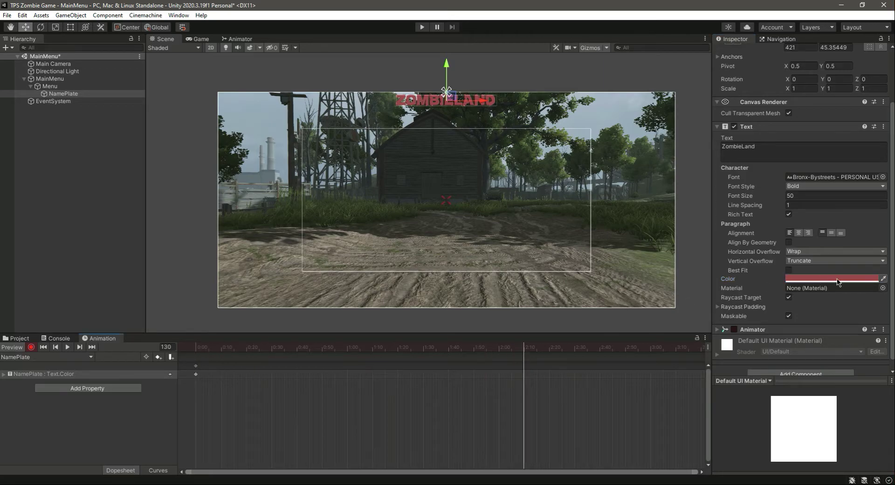
pyautogui.click(791, 282)
pyautogui.moveTo(839, 335); pyautogui.dragTo(863, 346)
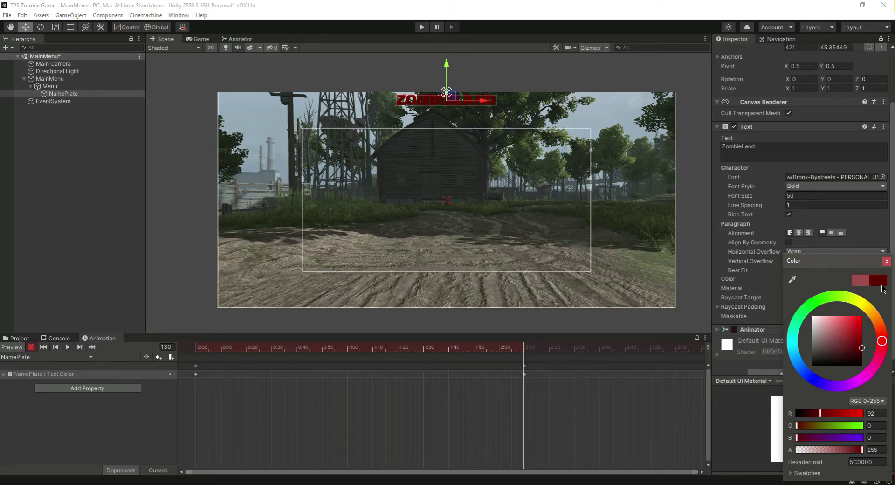
pyautogui.click(886, 261)
pyautogui.click(32, 347)
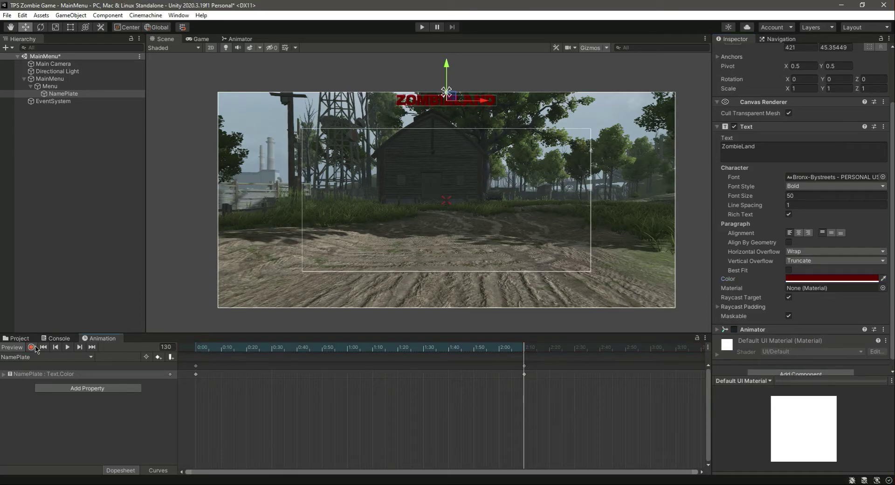
pyautogui.click(67, 347)
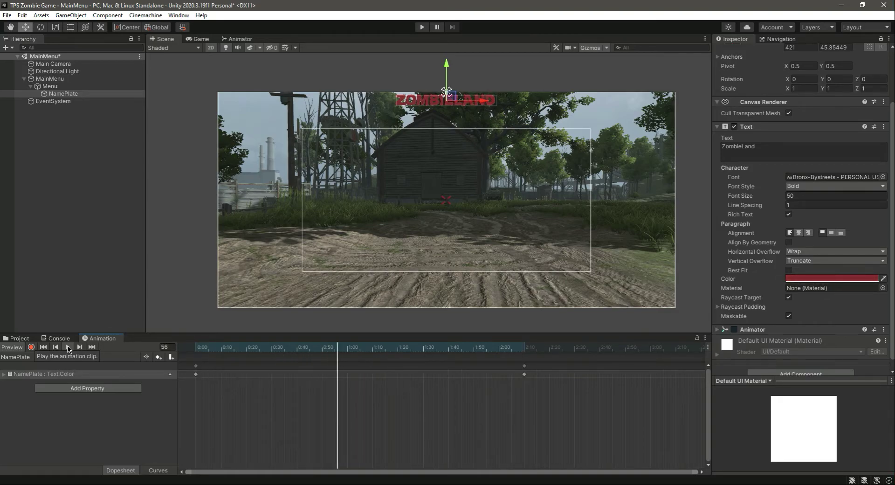
# Move NamePlate's dark red text color key out to about 5:00 and preview the slower fade.
pyautogui.scroll(-3, 384, 376)
pyautogui.moveTo(359, 370); pyautogui.dragTo(572, 383)
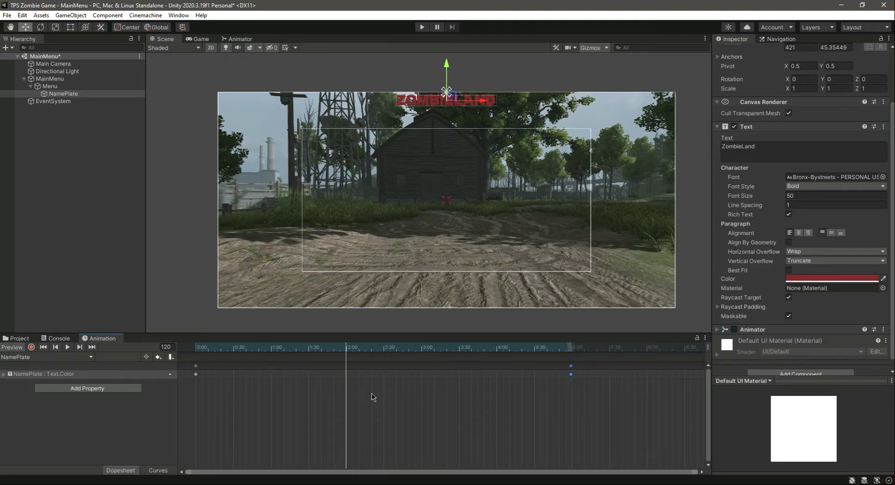
pyautogui.scroll(3, 349, 418)
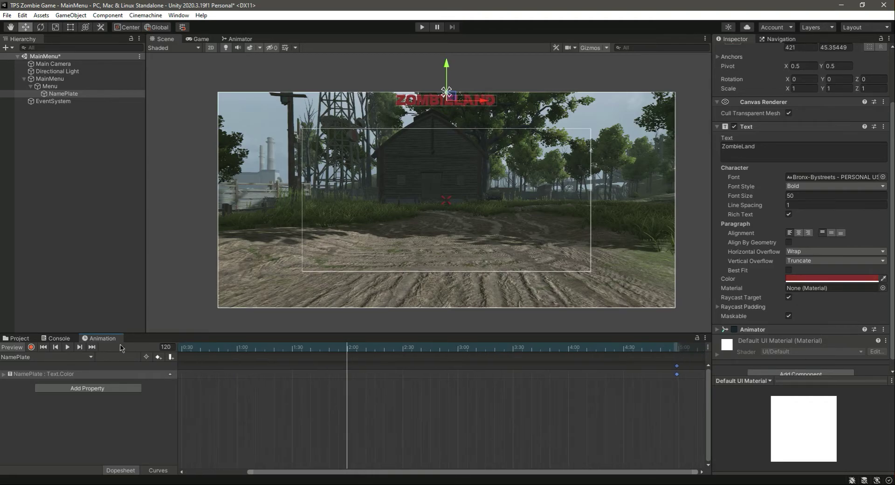
pyautogui.click(67, 347)
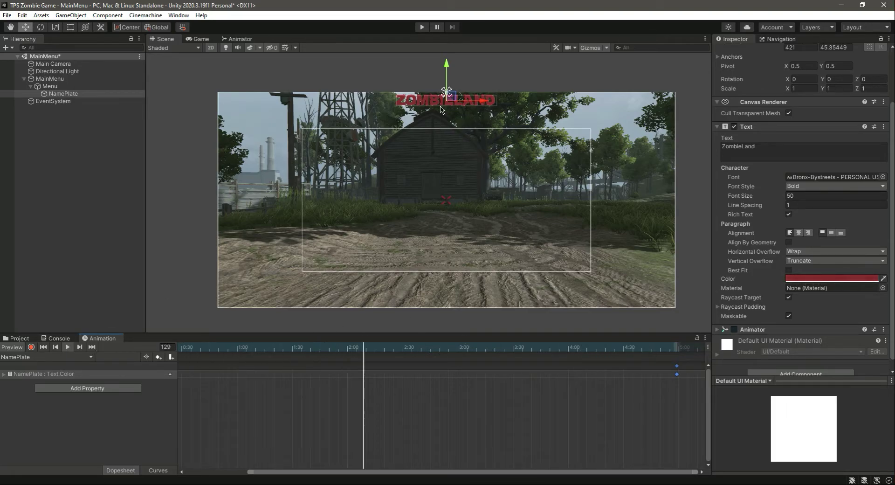
# Move the dark red color key out to about 14:00 on the timeline and stop the clip preview.
pyautogui.scroll(-5, 372, 366)
pyautogui.moveTo(372, 366); pyautogui.dragTo(692, 370)
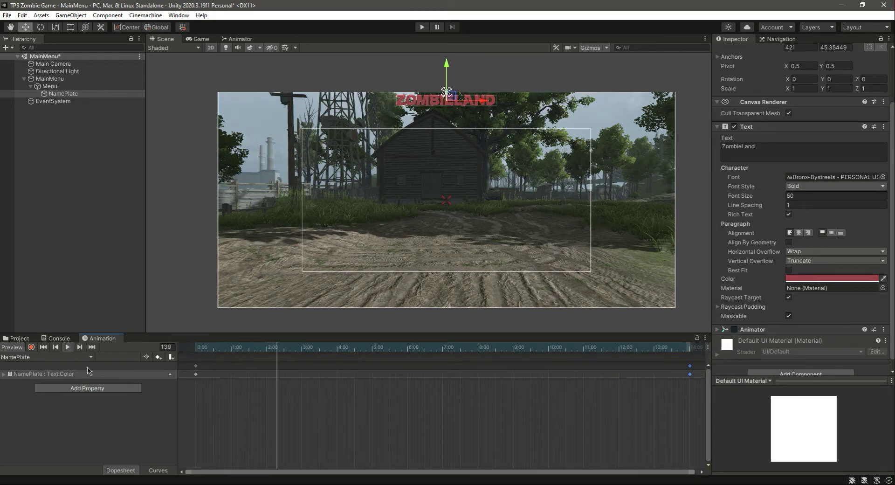
pyautogui.click(69, 348)
# Save the MainMenu scene and run the game briefly to check the ZombieLand title fade.
pyautogui.hotkey('ctrl', 's')
pyautogui.click(17, 338)
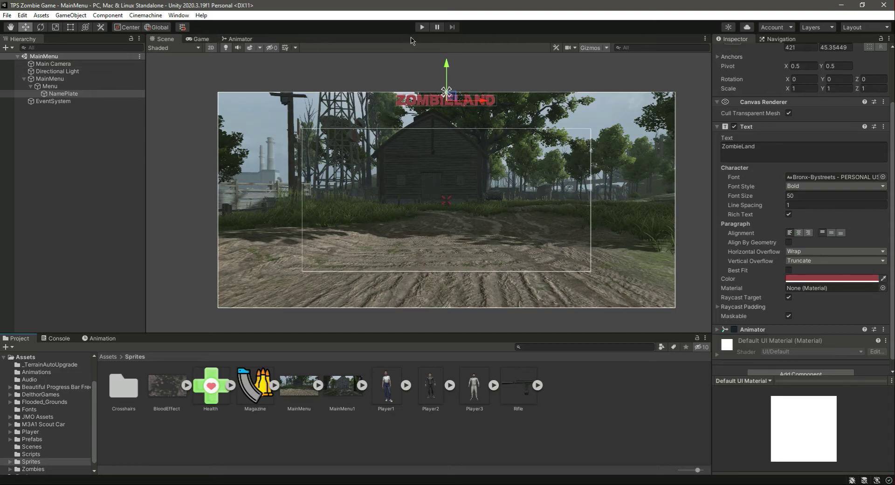
pyautogui.click(422, 27)
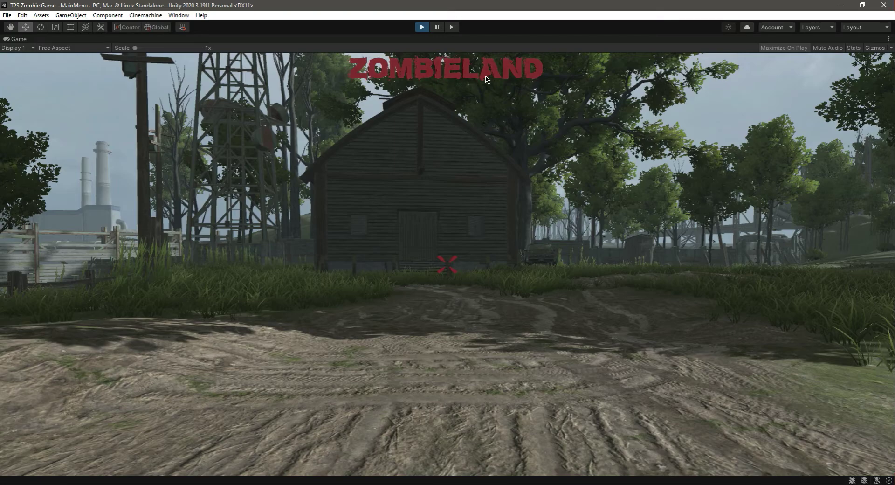
pyautogui.click(422, 27)
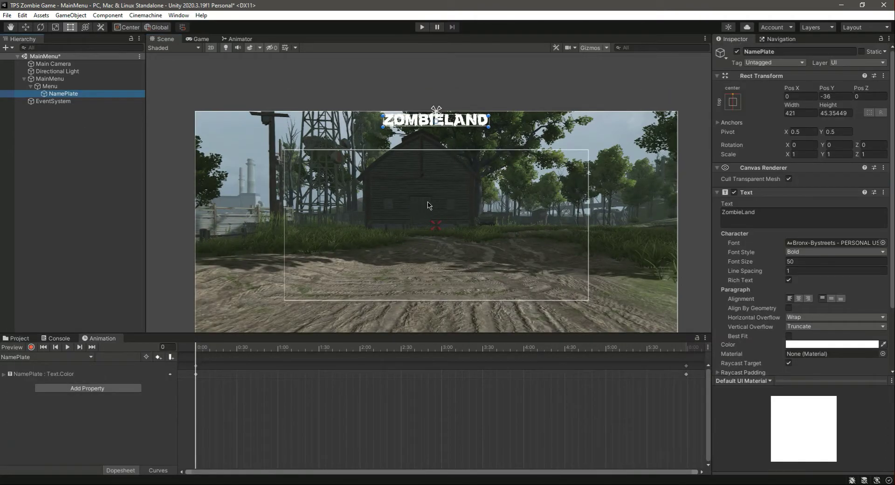
# Save the MainMenu scene and open the ZombieLand scene from Flooded_Grounds/Scenes.
pyautogui.click(17, 339)
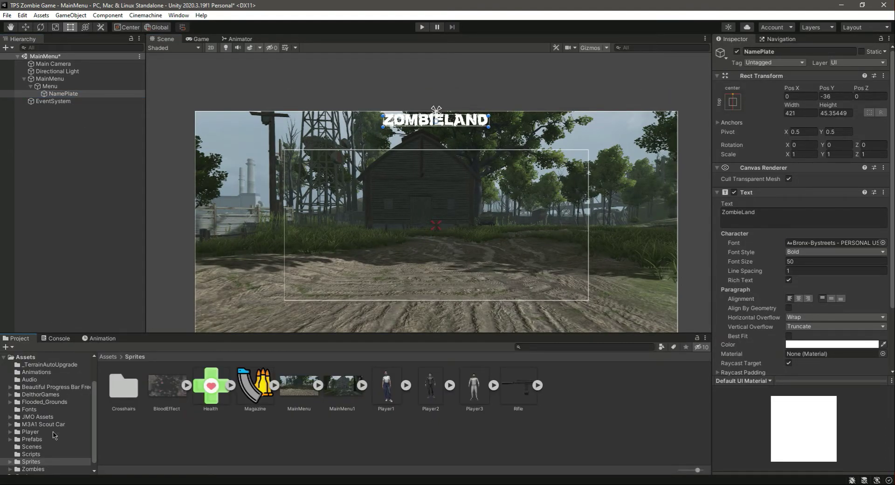
pyautogui.hotkey('ctrl', 's')
pyautogui.click(43, 402)
pyautogui.doubleClick(299, 395)
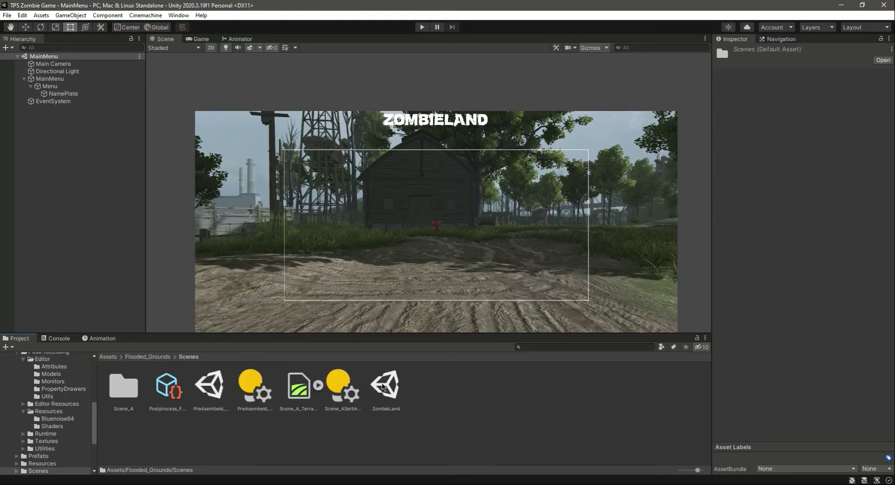
pyautogui.click(383, 386)
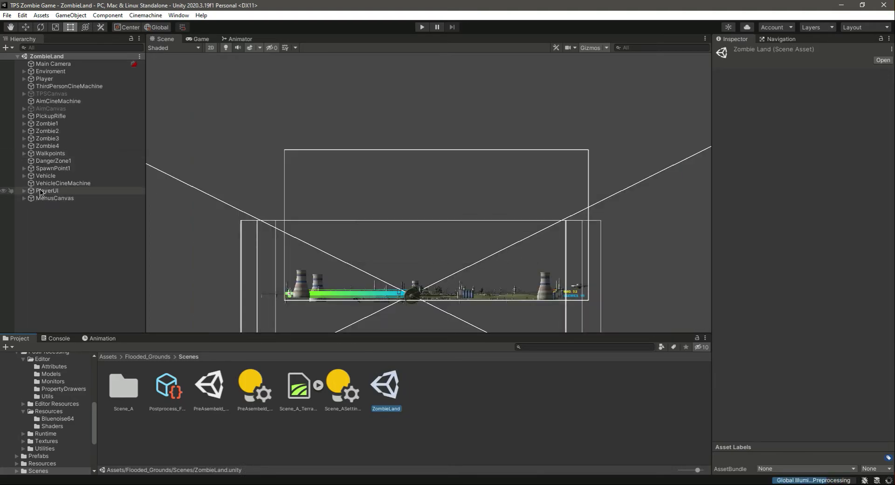
# Create a prefab from the PauseMenu object under MenusCanvas in the Flooded_Grounds/Prefabs folder.
pyautogui.click(41, 192)
pyautogui.click(35, 199)
pyautogui.click(24, 198)
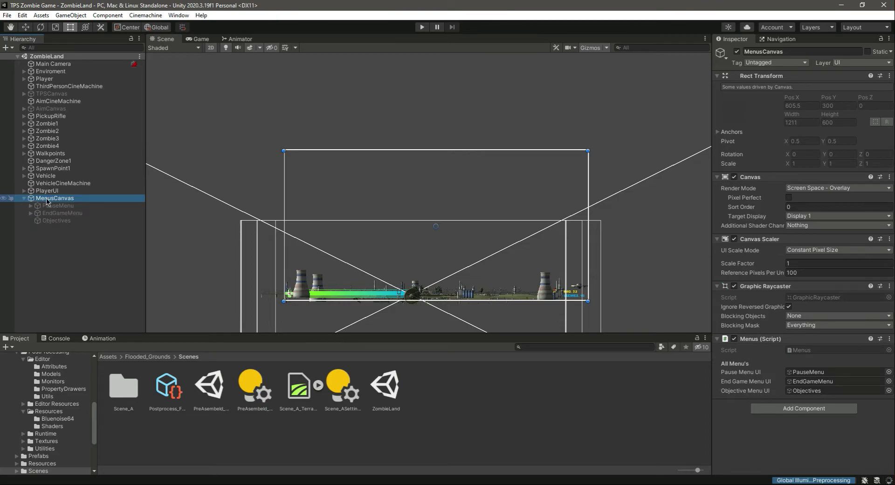
pyautogui.click(48, 457)
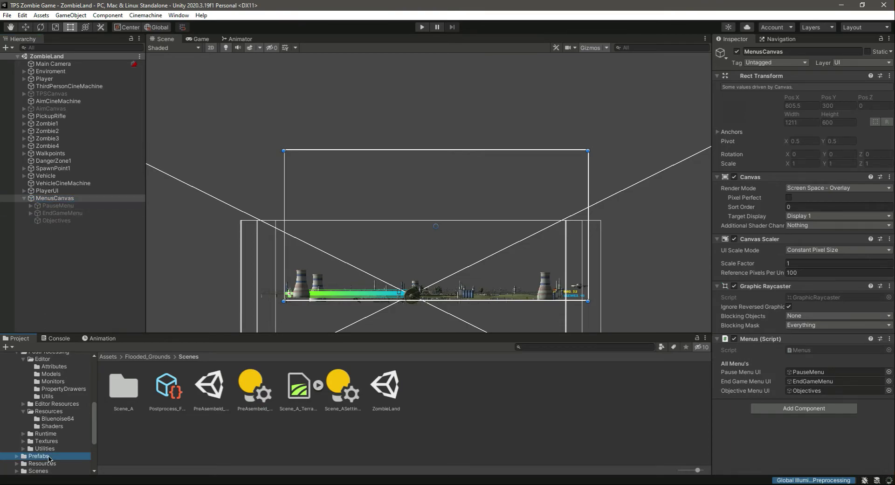
pyautogui.moveTo(55, 198); pyautogui.dragTo(503, 397)
# Unpack the PauseMenu object under MenusCanvas completely from its prefab.
pyautogui.click(64, 206)
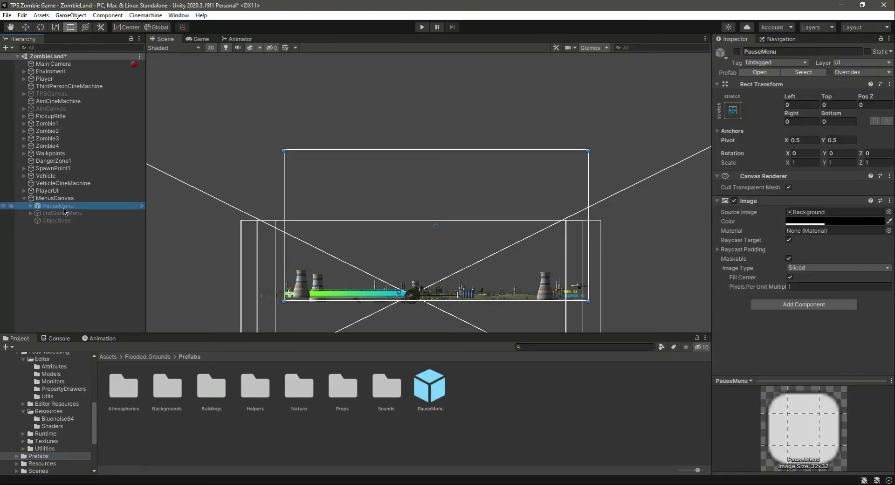
pyautogui.rightClick(63, 208)
pyautogui.moveTo(119, 320)
pyautogui.click(193, 370)
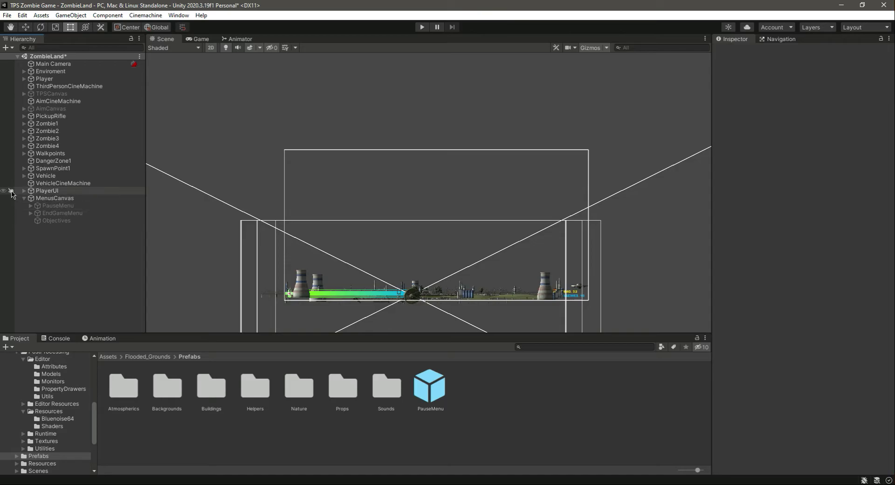
# Collapse MenusCanvas, save the ZombieLand scene and reopen the MainMenu scene from Assets/Scenes.
pyautogui.click(24, 198)
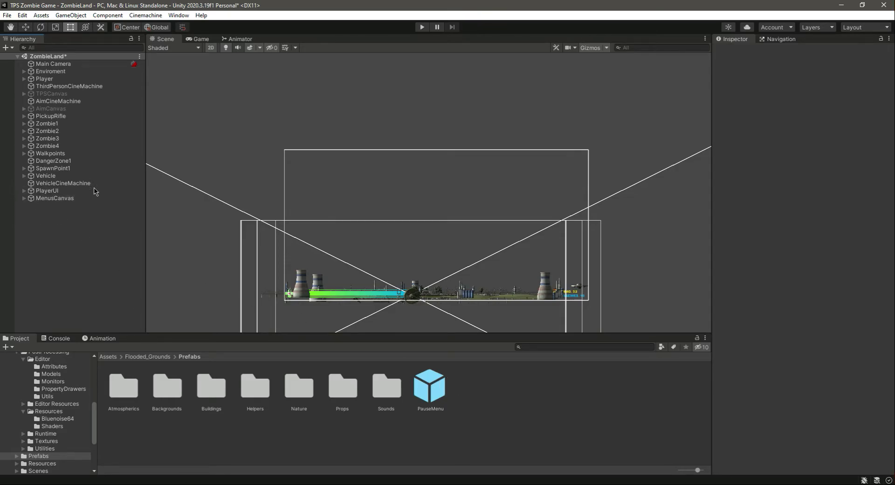
pyautogui.hotkey('ctrl', 's')
pyautogui.scroll(-4, 38, 445)
pyautogui.click(37, 441)
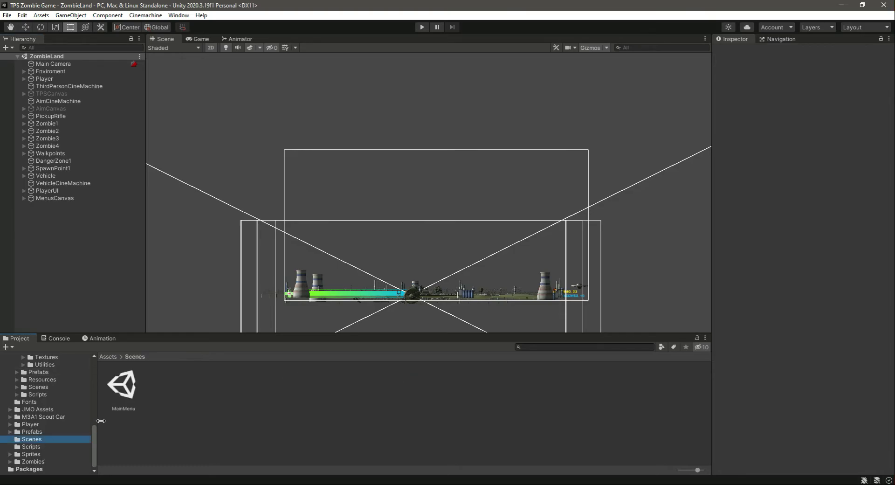
pyautogui.doubleClick(124, 386)
# Move the PauseMenu prefab from Flooded_Grounds/Prefabs into the Assets/Prefabs folder.
pyautogui.click(31, 432)
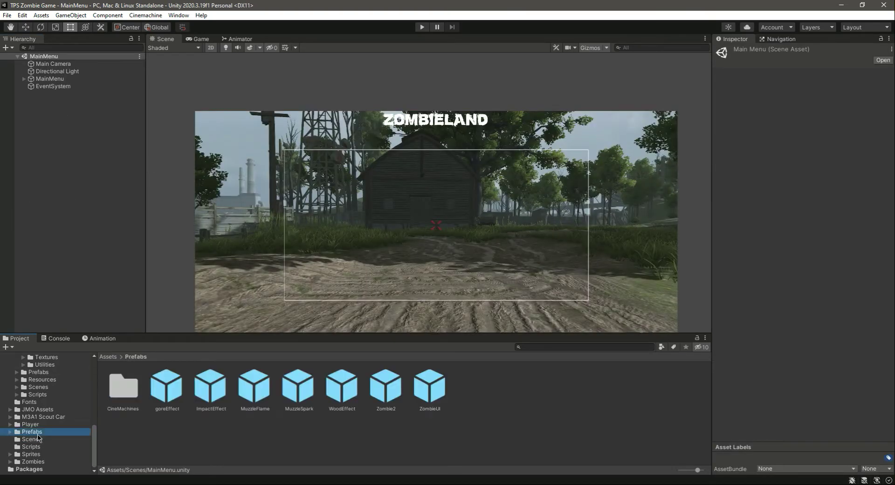
pyautogui.click(84, 200)
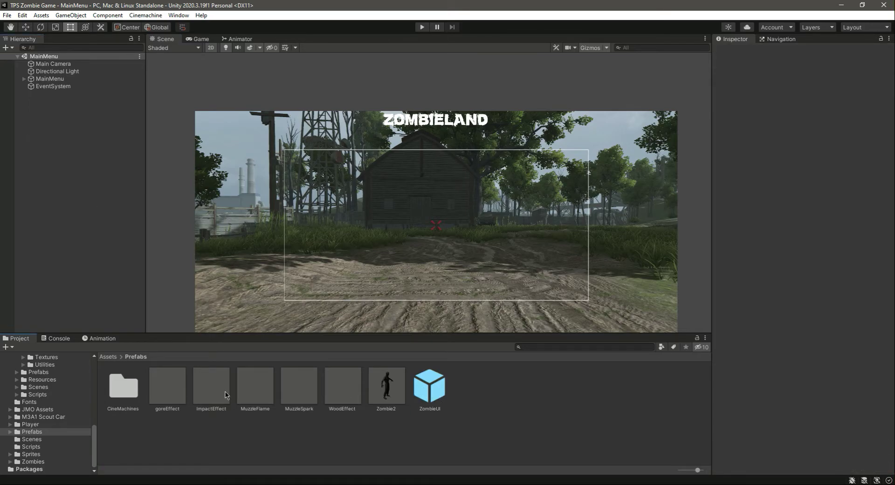
pyautogui.click(127, 402)
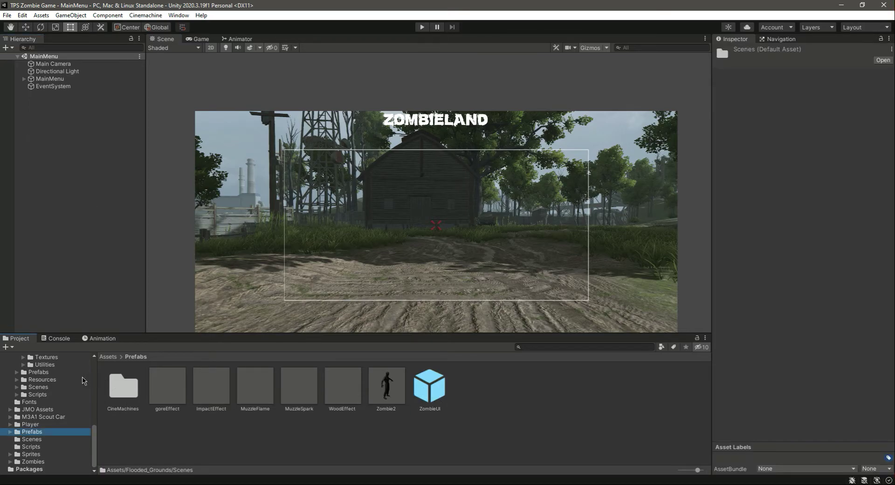
pyautogui.click(48, 373)
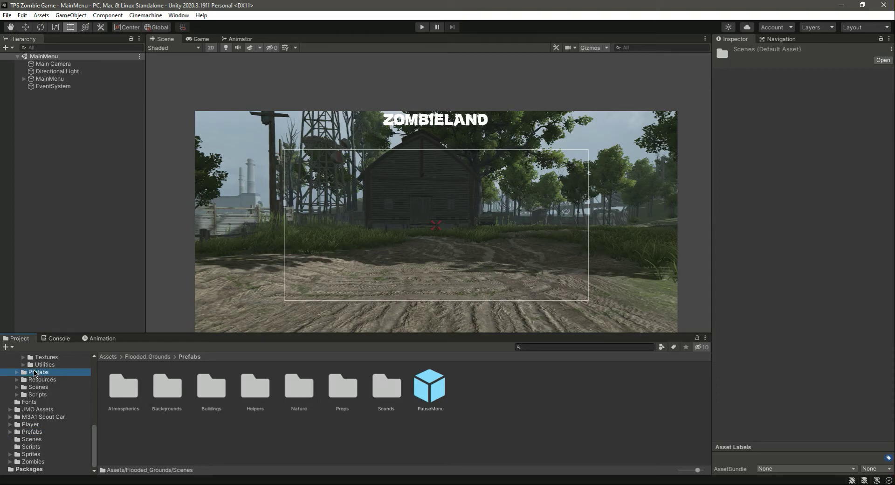
pyautogui.click(430, 388)
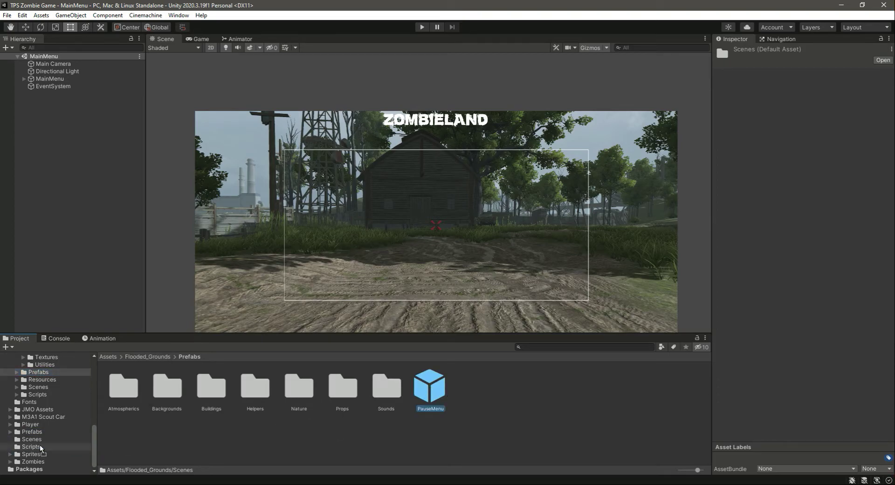
pyautogui.click(32, 432)
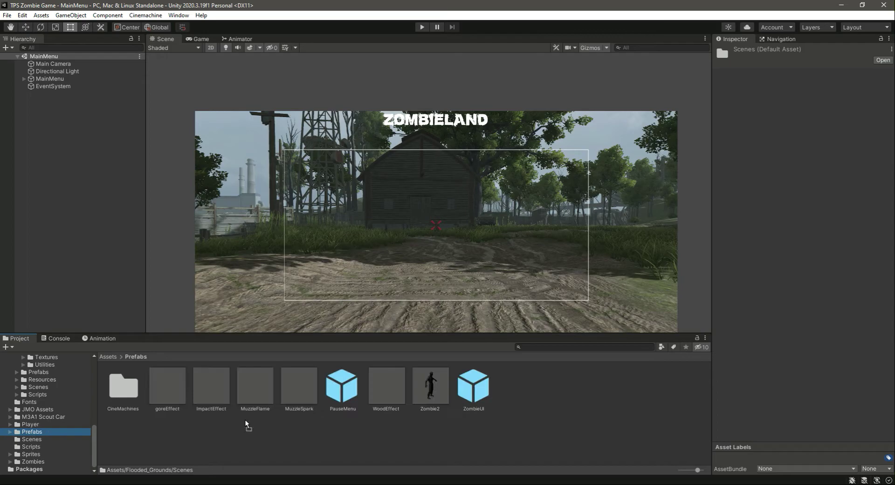
# Add the PauseMenu prefab to the MainMenu scene hierarchy and make it active.
pyautogui.moveTo(342, 381); pyautogui.dragTo(85, 136)
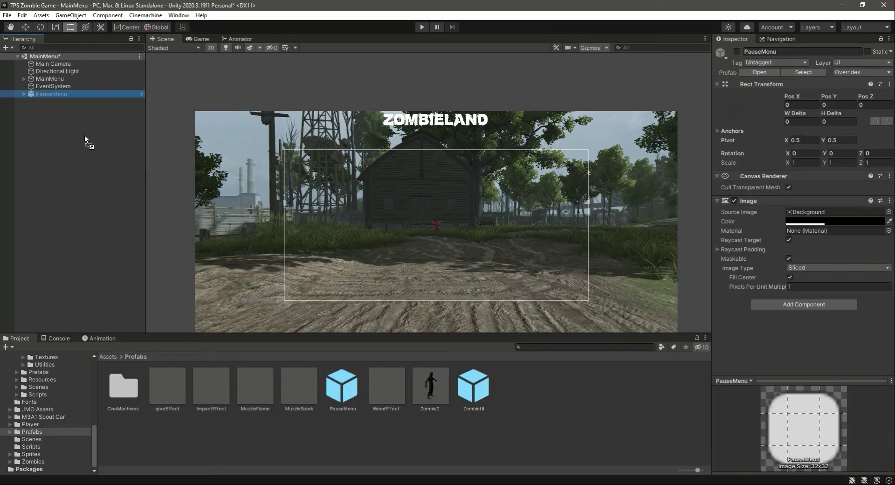
pyautogui.click(24, 93)
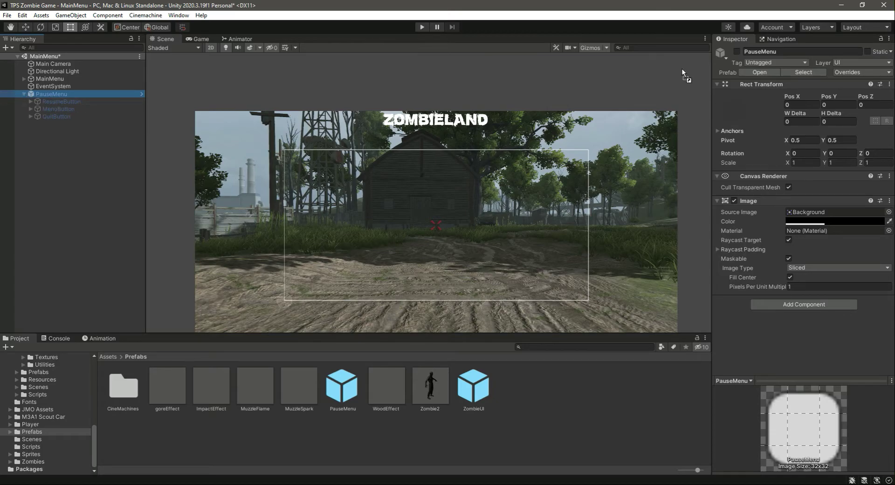
pyautogui.click(738, 51)
pyautogui.click(58, 102)
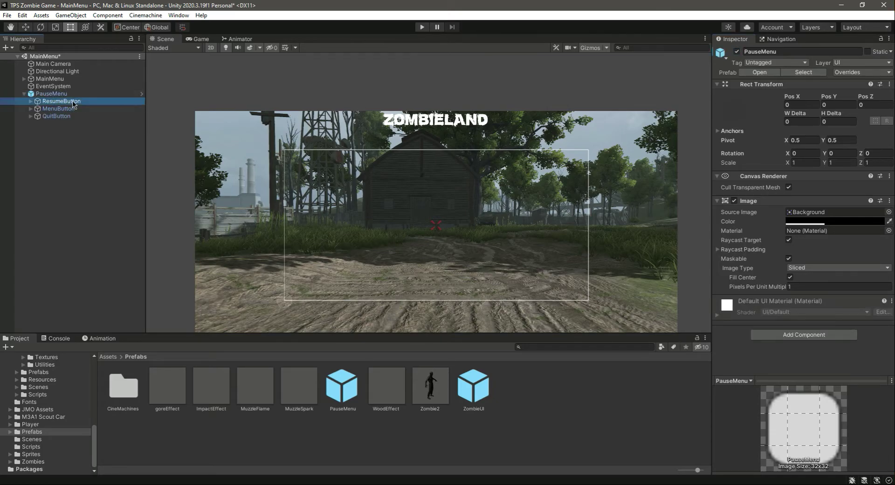
pyautogui.click(24, 94)
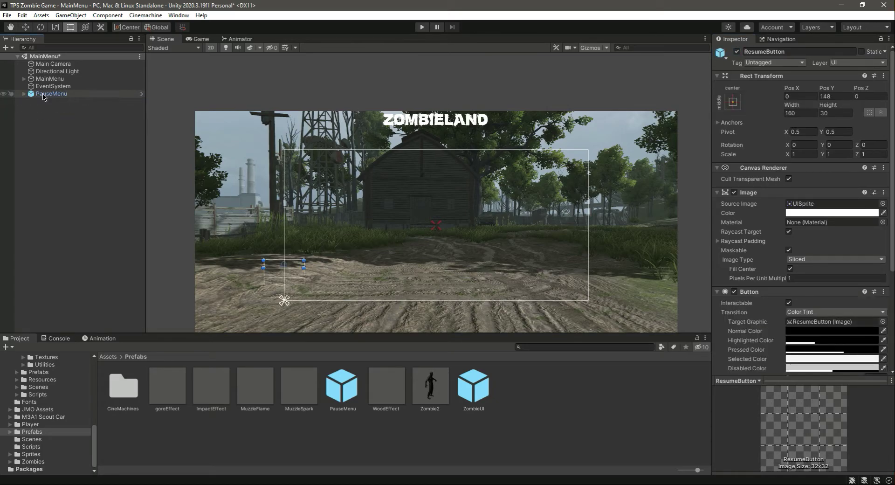
# Unpack the scene's PauseMenu prefab instance completely and select its ResumeButton.
pyautogui.rightClick(43, 94)
pyautogui.moveTo(114, 205)
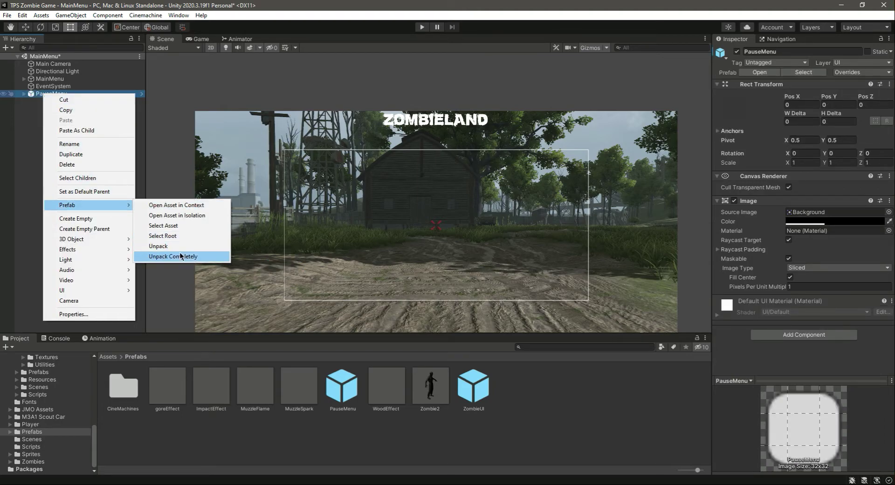
pyautogui.click(161, 256)
pyautogui.click(25, 93)
pyautogui.click(52, 102)
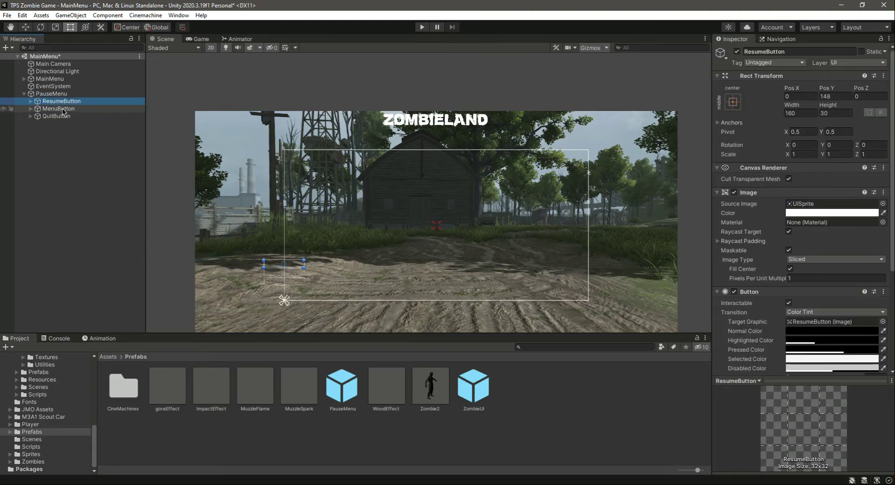
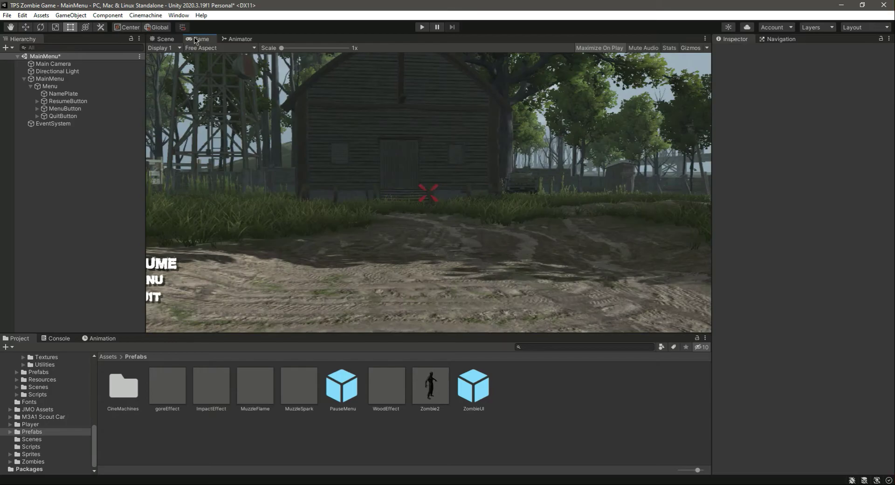
# Anchor and position ResumeButton, MenuButton and QuitButton at the middle center of the Menu in the Scene view.
pyautogui.click(165, 38)
pyautogui.click(68, 101)
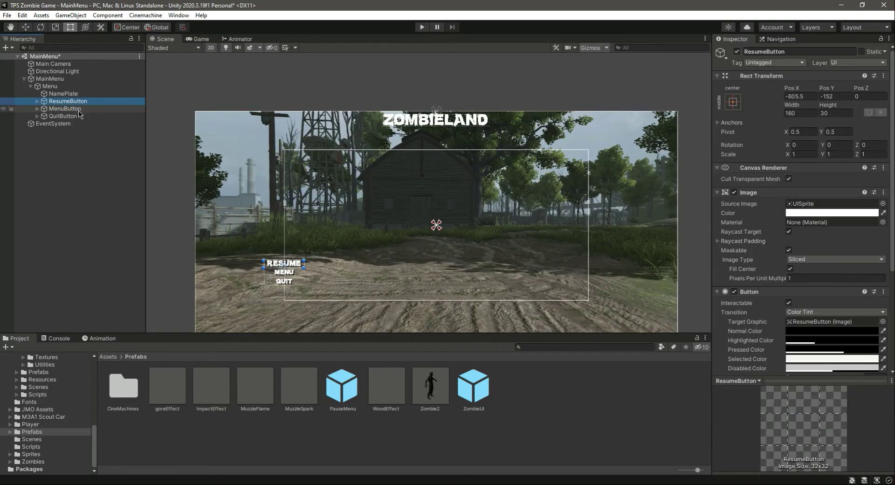
pyautogui.keyDown('shift'); pyautogui.click(63, 116); pyautogui.keyUp('shift')
pyautogui.click(734, 101)
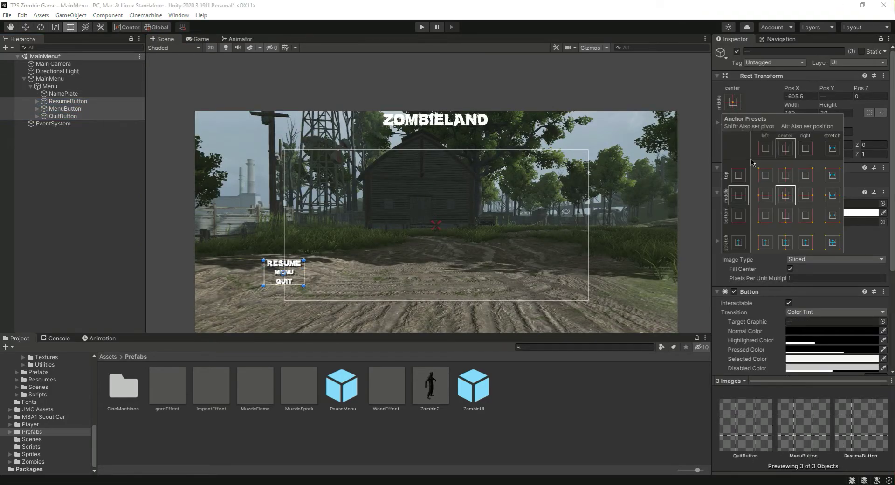
pyautogui.keyDown('alt'); pyautogui.click(787, 196); pyautogui.keyUp('alt')
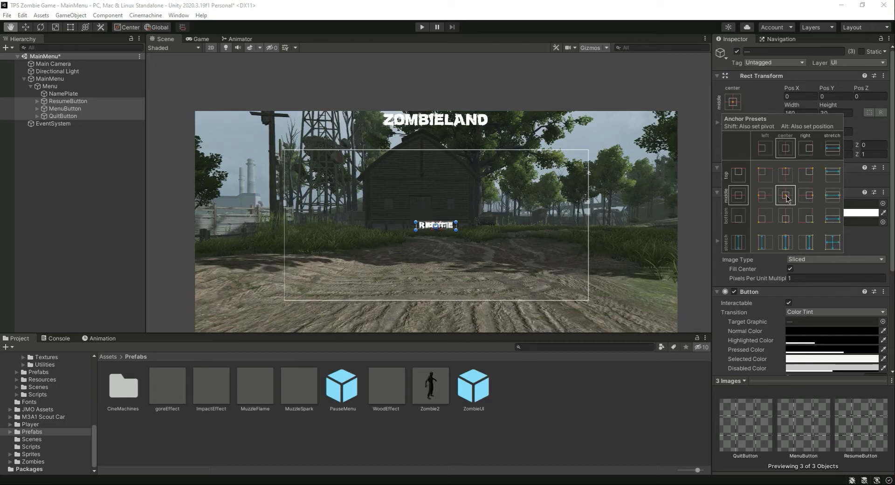
# Move ResumeButton straight up above the overlapping MenuButton and QuitButton, in front of the barn.
pyautogui.click(70, 102)
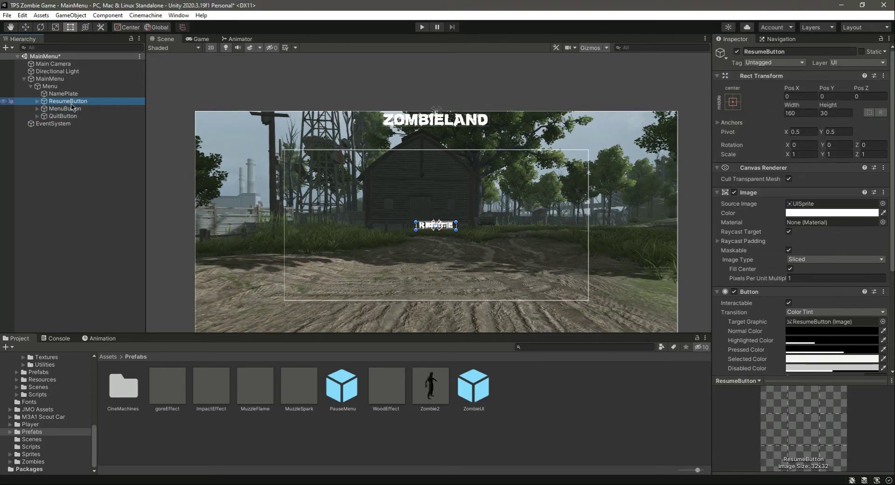
pyautogui.click(26, 27)
pyautogui.scroll(5, 436, 203)
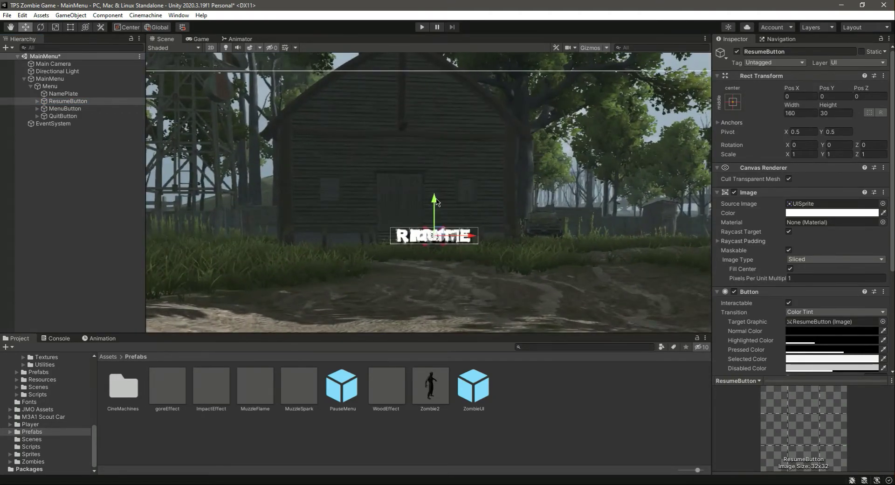
pyautogui.moveTo(435, 202); pyautogui.dragTo(447, 142)
# Move MenuButton and QuitButton straight up to stack evenly beneath ResumeButton, at Pos Y about 69 and 30.5.
pyautogui.click(65, 109)
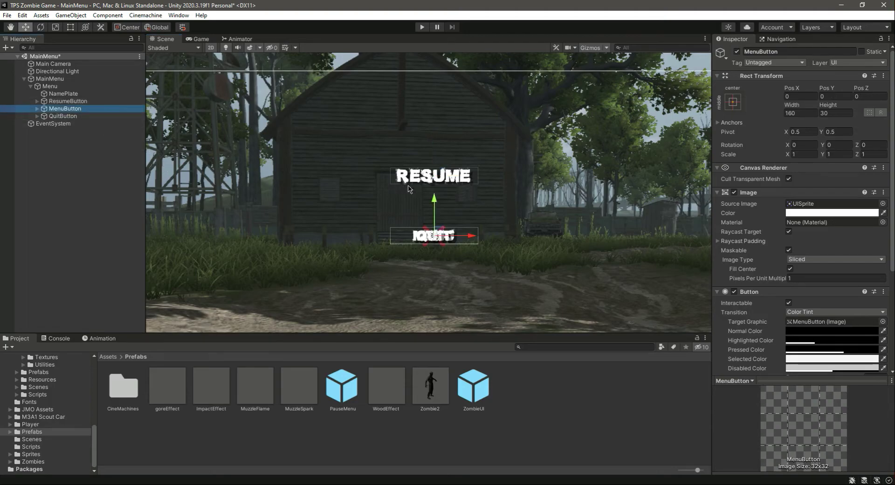
pyautogui.moveTo(433, 202); pyautogui.dragTo(429, 165)
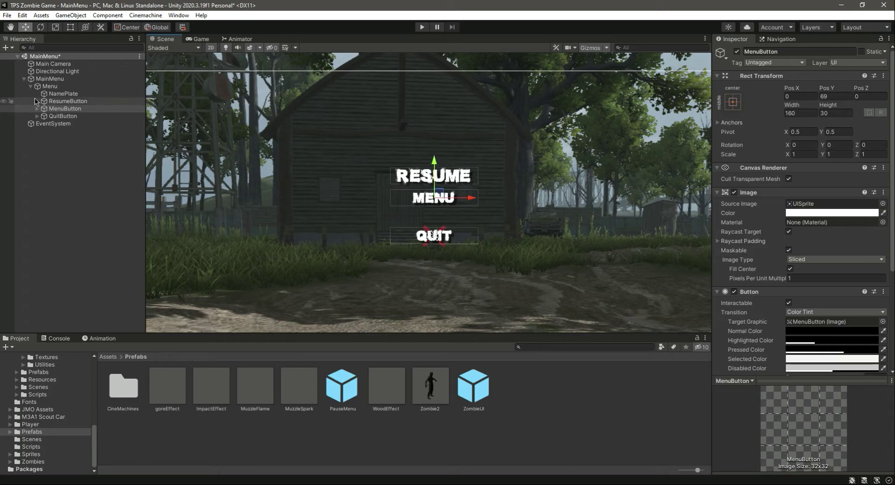
pyautogui.click(45, 117)
pyautogui.moveTo(438, 204)
pyautogui.mouseDown()
pyautogui.moveTo(438, 185)
pyautogui.moveTo(428, 189)
pyautogui.mouseUp()
pyautogui.scroll(3, 442, 201)
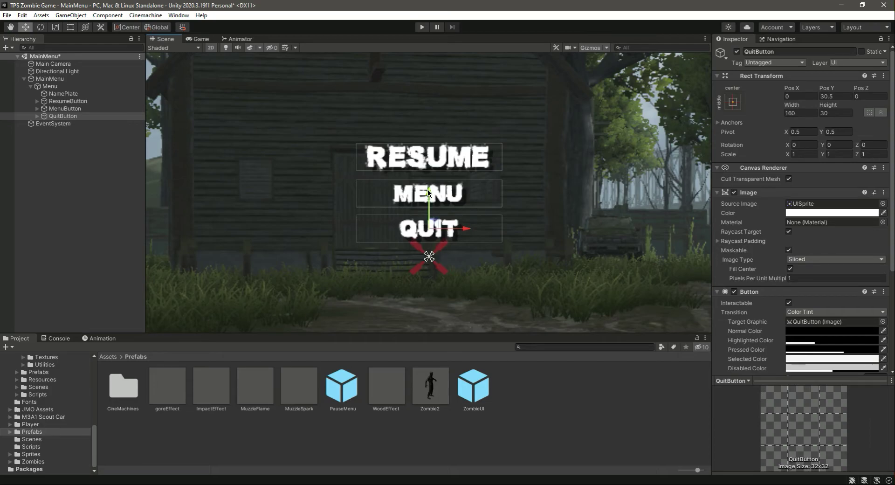
# Save the MainMenu scene, run it in play mode to check the button layout, and stop the playback.
pyautogui.click(55, 146)
pyautogui.hotkey('ctrl', 's')
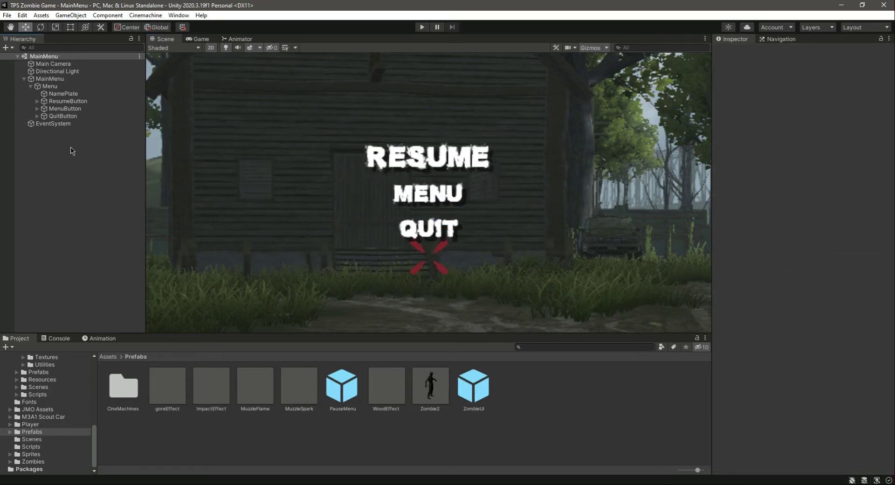
pyautogui.click(422, 27)
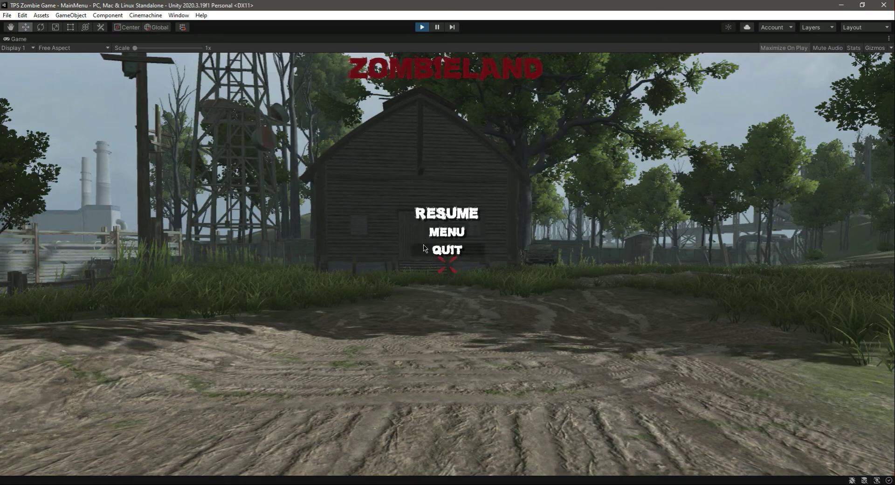
pyautogui.click(423, 27)
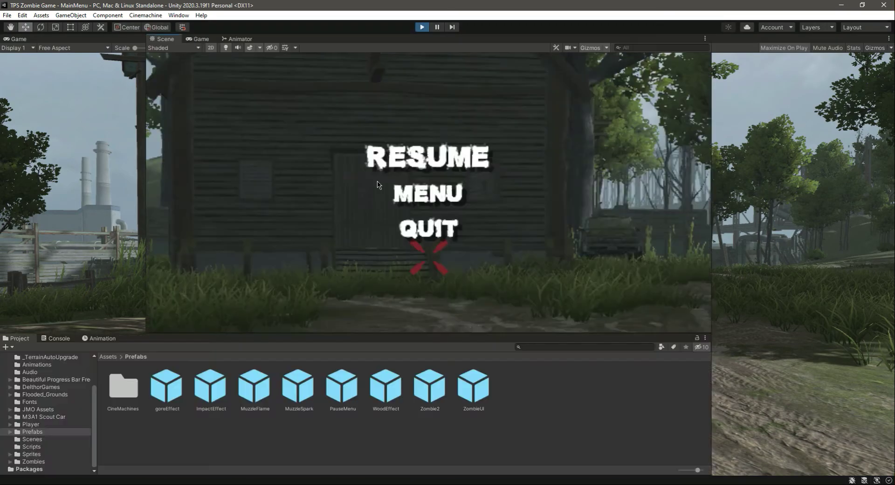
# Rename ResumeButton as PlayButton.
pyautogui.click(70, 102)
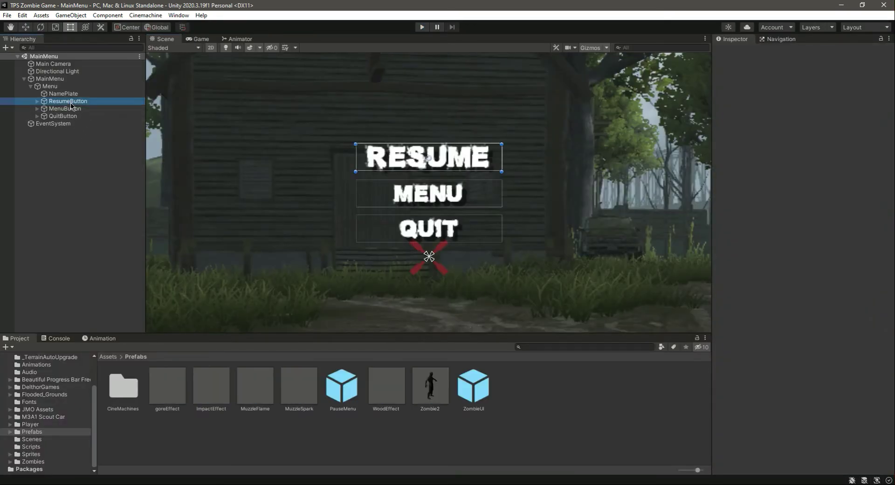
pyautogui.moveTo(767, 50); pyautogui.dragTo(744, 52)
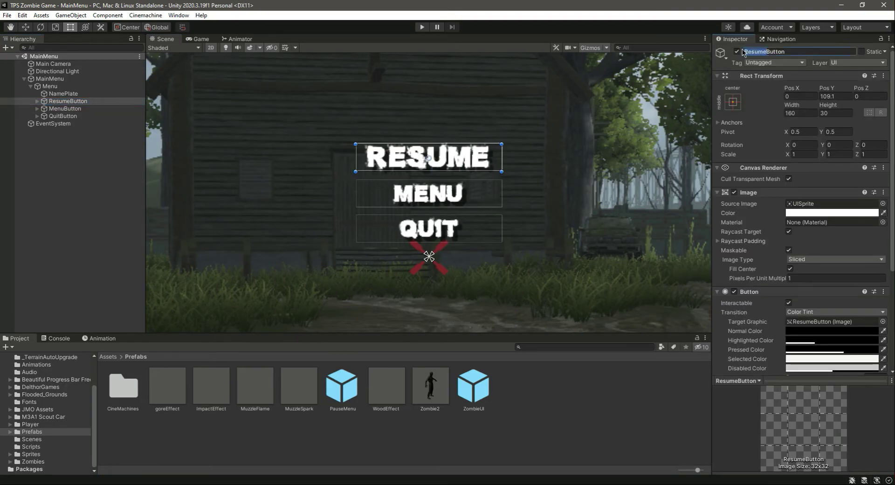
pyautogui.write('Play')
pyautogui.press('Return')
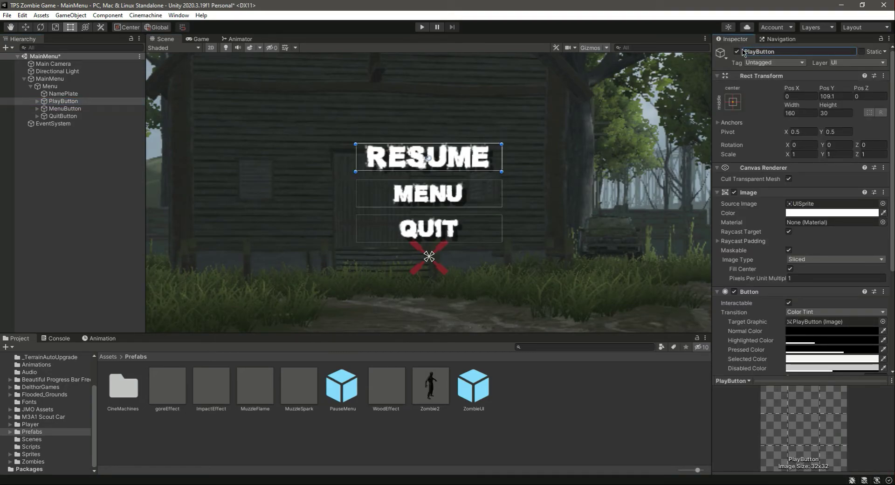
# Change the label text of PlayButton's Text child to "Play".
pyautogui.click(37, 101)
pyautogui.click(59, 108)
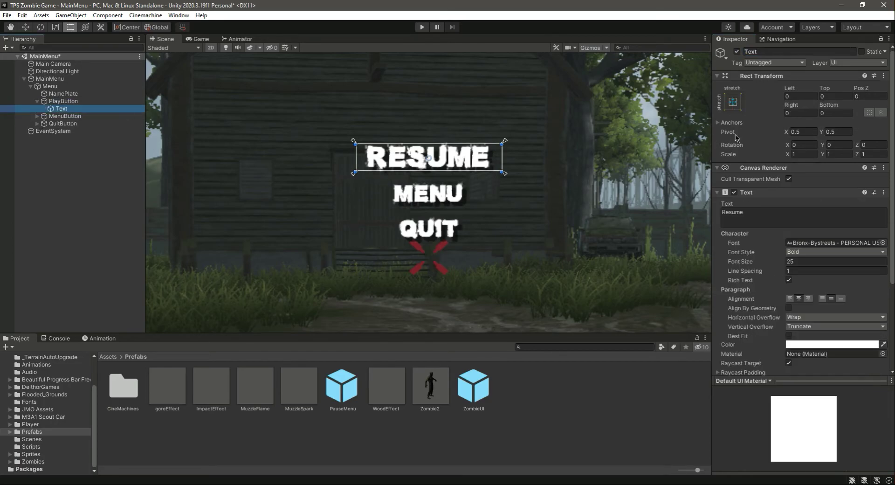
pyautogui.click(775, 211)
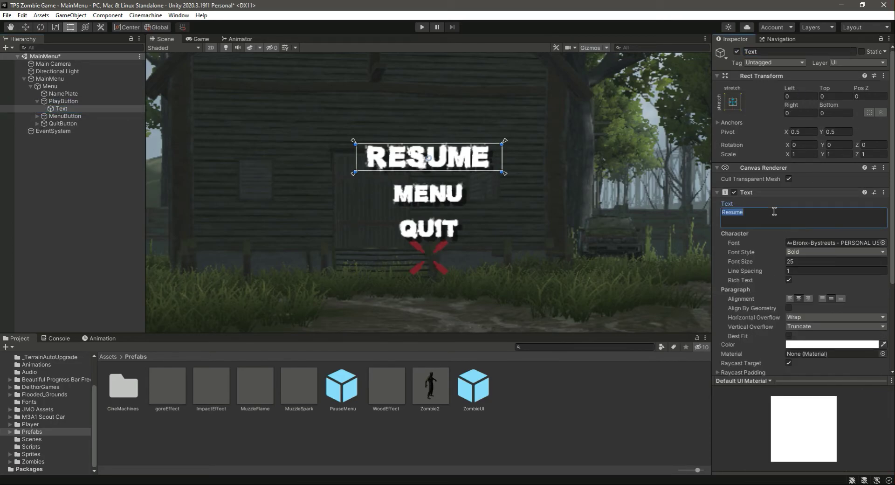
pyautogui.write('Play')
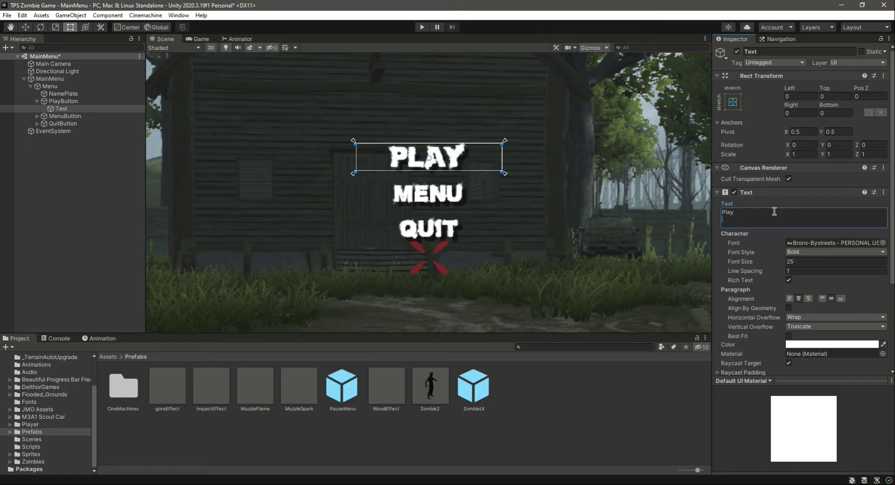
# Collapse PlayButton in the hierarchy and rename MenuButton as OptionButton.
pyautogui.click(56, 116)
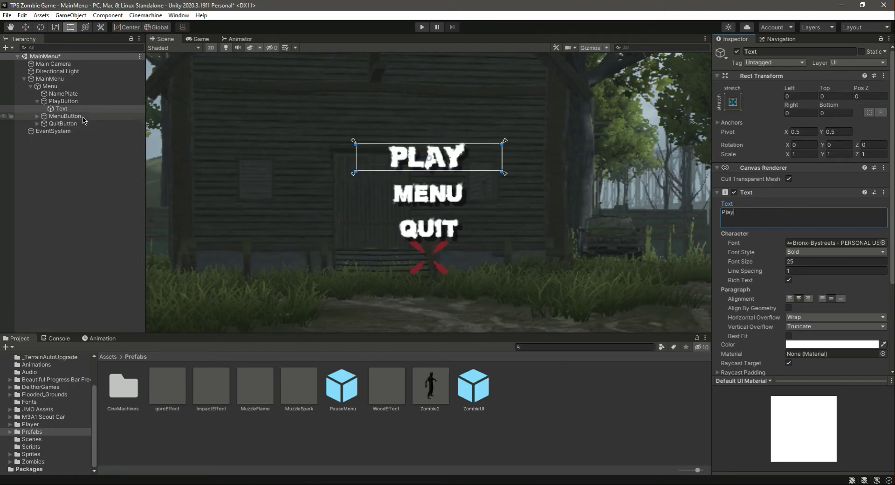
pyautogui.click(37, 101)
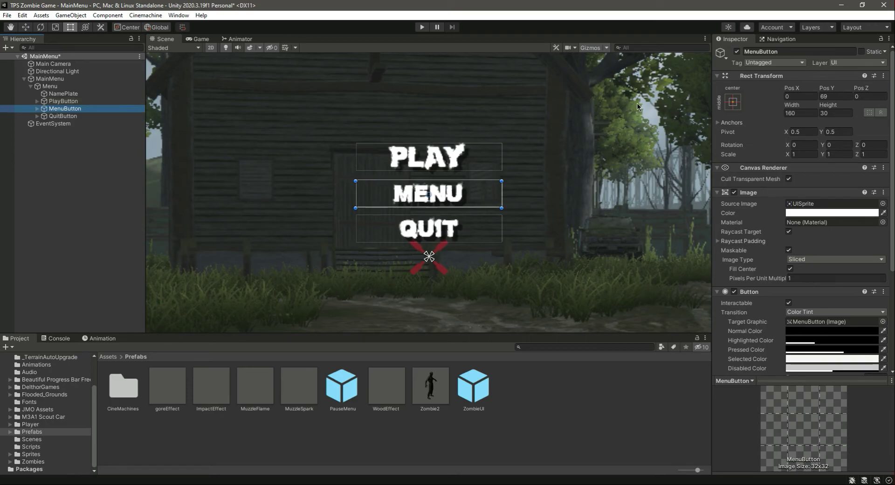
pyautogui.click(759, 51)
pyautogui.moveTo(759, 52); pyautogui.dragTo(738, 56)
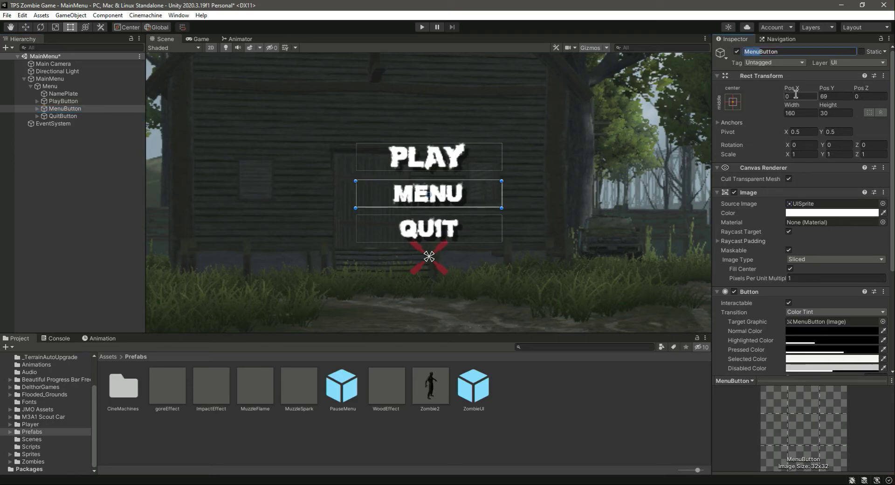
pyautogui.write('Option')
pyautogui.press('Return')
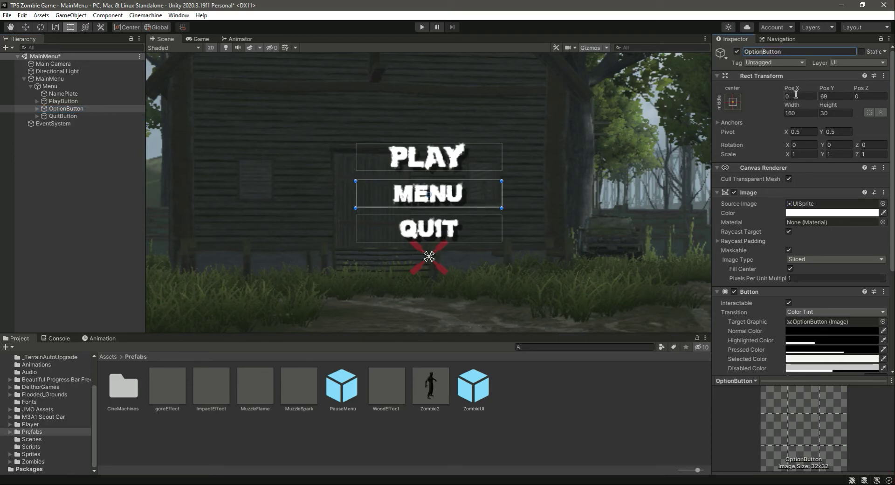
# Change the label text of OptionButton's Text child to "Options" and collapse OptionButton in the hierarchy.
pyautogui.click(37, 109)
pyautogui.click(61, 116)
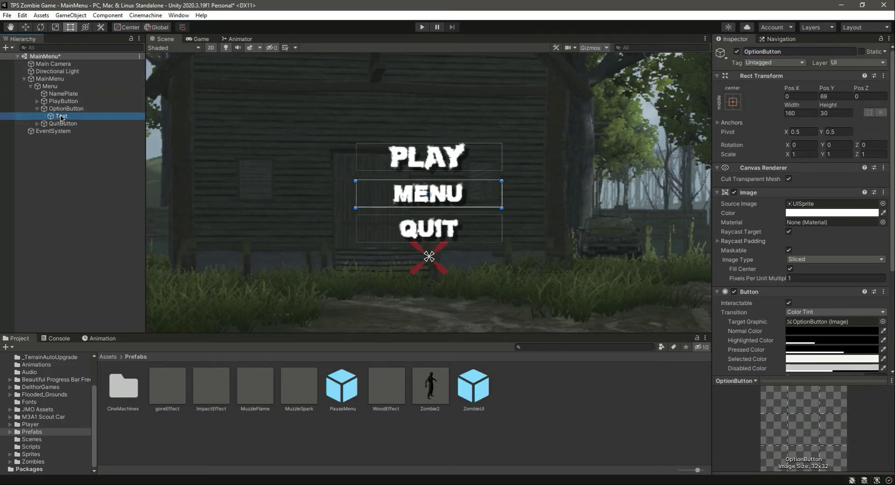
pyautogui.moveTo(723, 212); pyautogui.dragTo(756, 214)
pyautogui.write('Options')
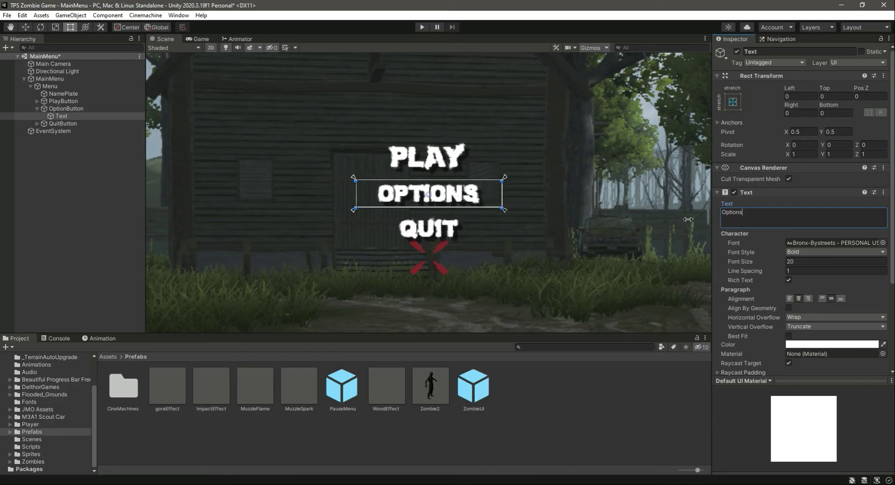
pyautogui.click(45, 166)
pyautogui.click(37, 108)
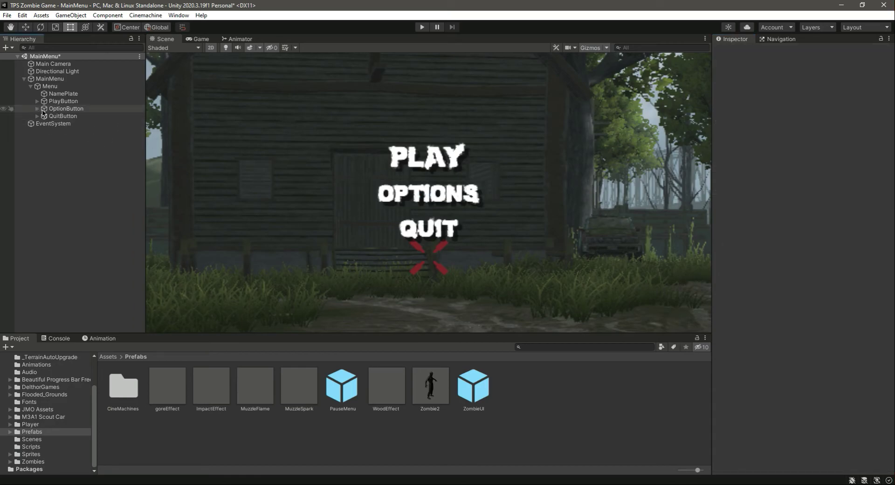
# Save the MainMenu scene and collapse the Menu object in the hierarchy.
pyautogui.hotkey('ctrl', 's')
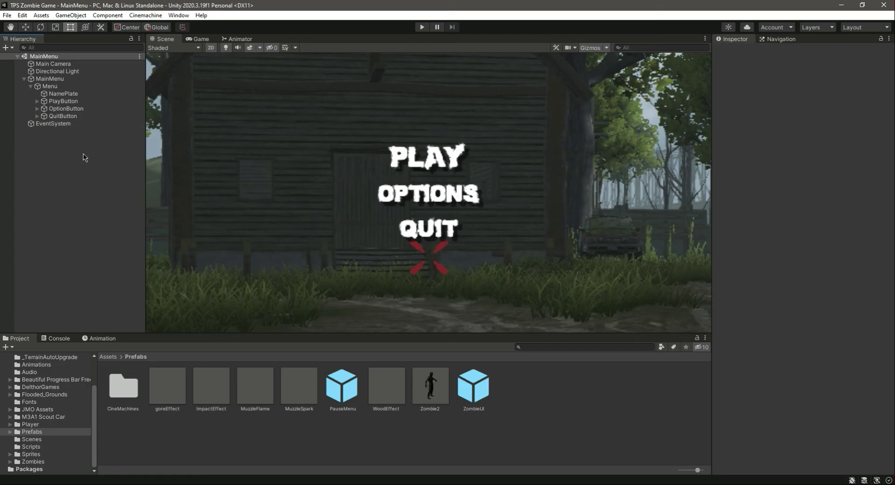
pyautogui.scroll(-6, 454, 150)
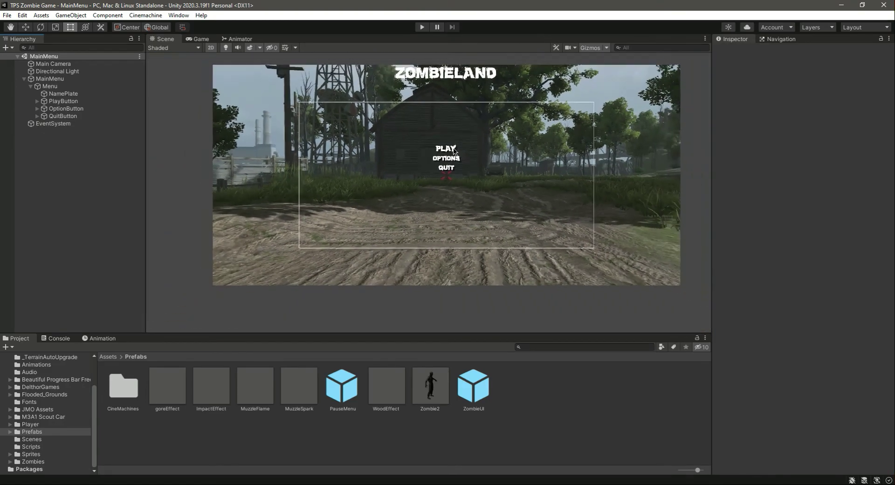
pyautogui.scroll(-2, 455, 150)
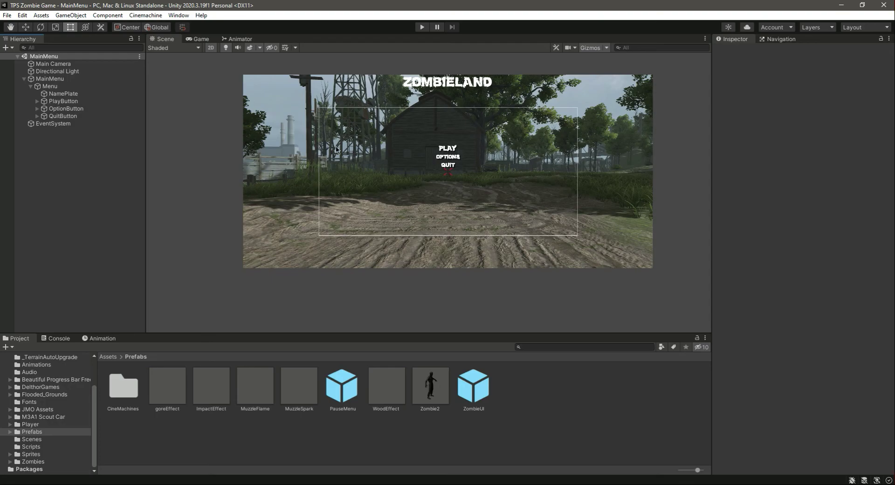
pyautogui.click(31, 86)
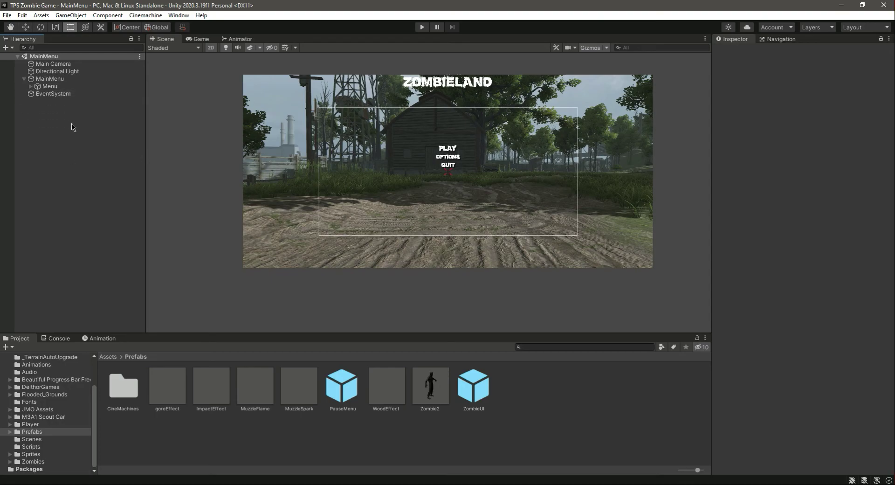